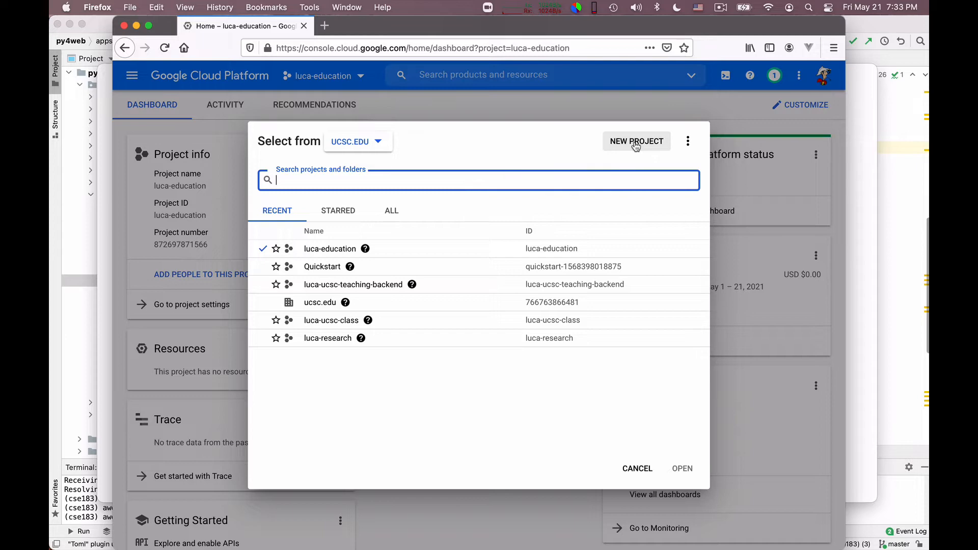
Step: Create a new project, replacing the default name with a custom sample-project name
left_click(636, 144)
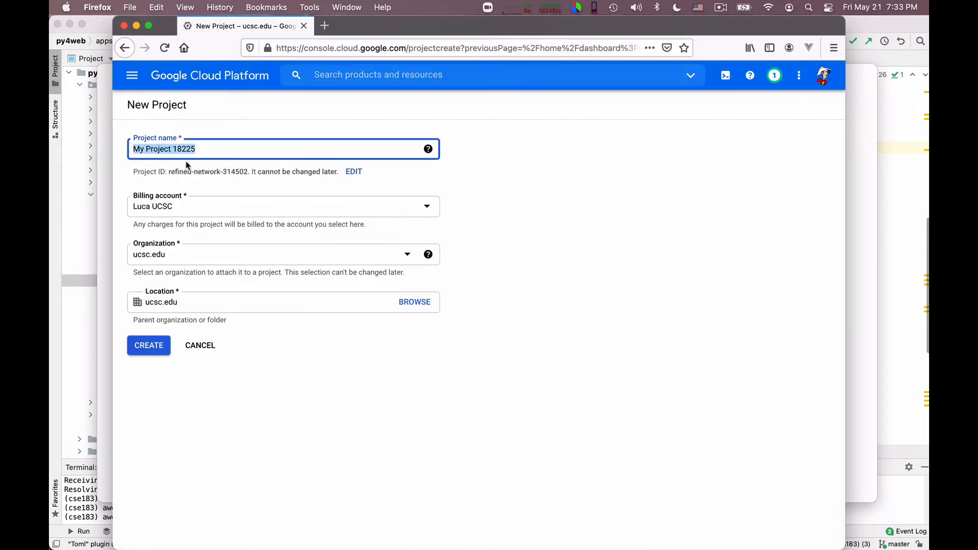
triple_click(185, 148)
type("luca")
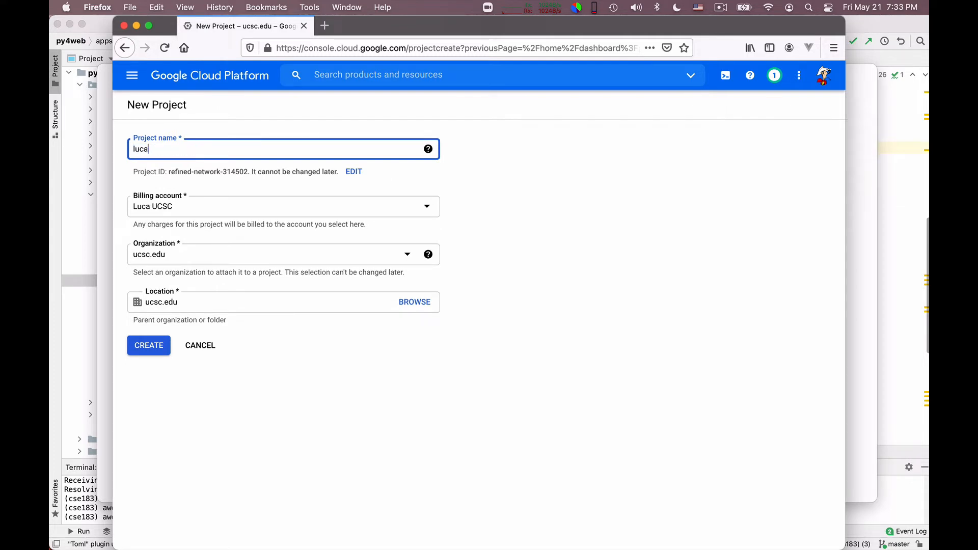
type("-sam")
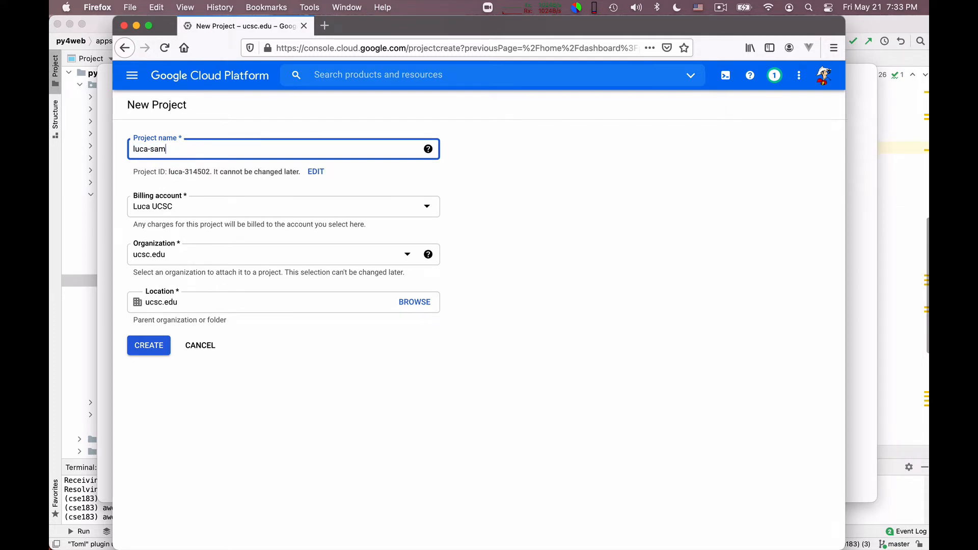
type("ple-project")
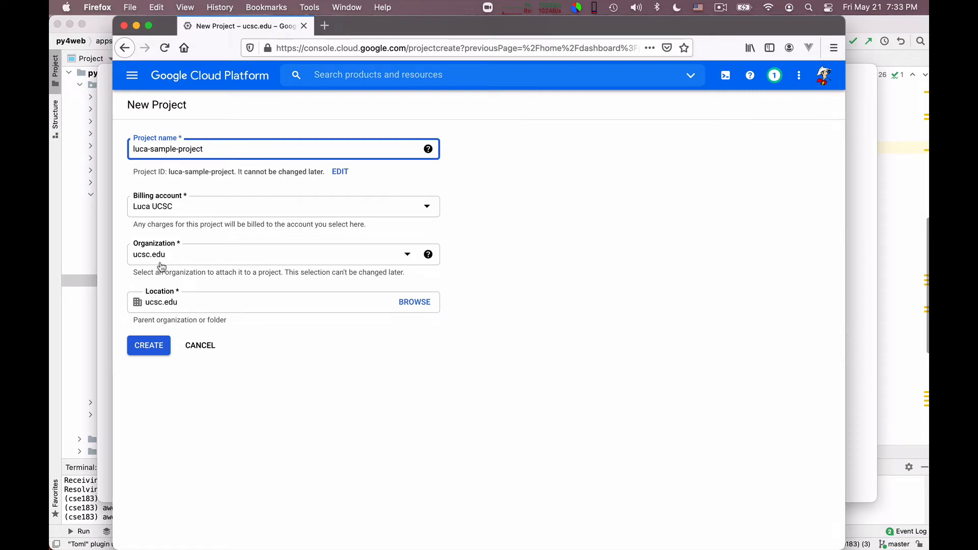
left_click(151, 348)
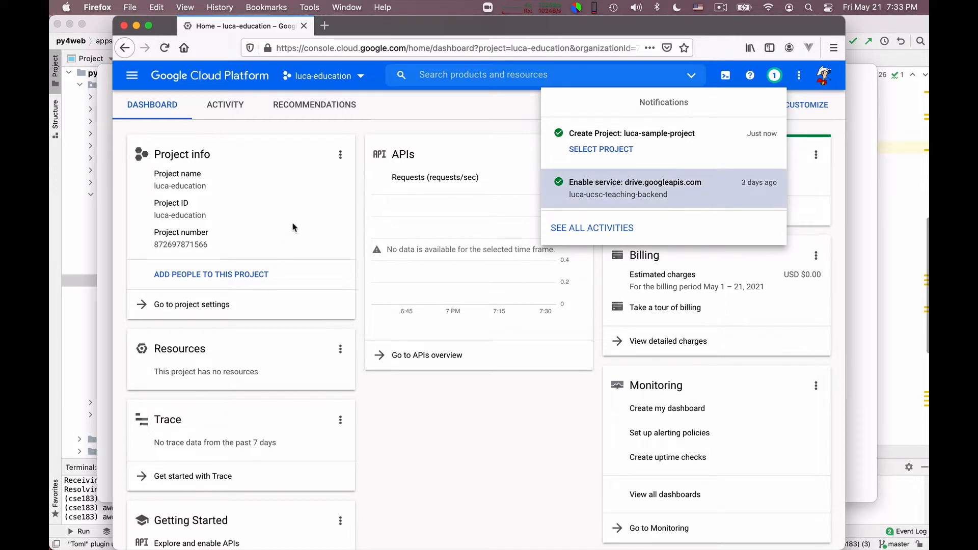
Step: Dismiss the notifications and bring up the new sample project's dashboard
left_click(415, 115)
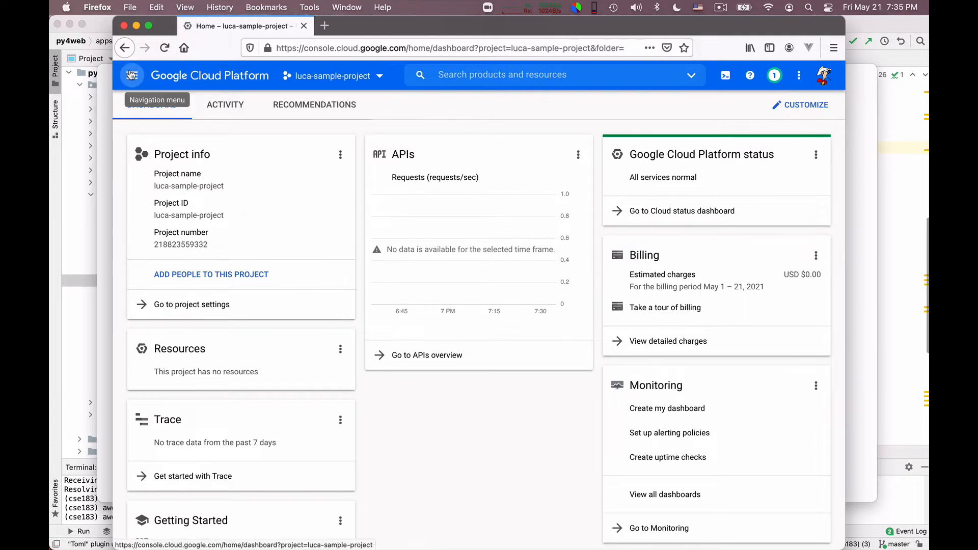
left_click(132, 76)
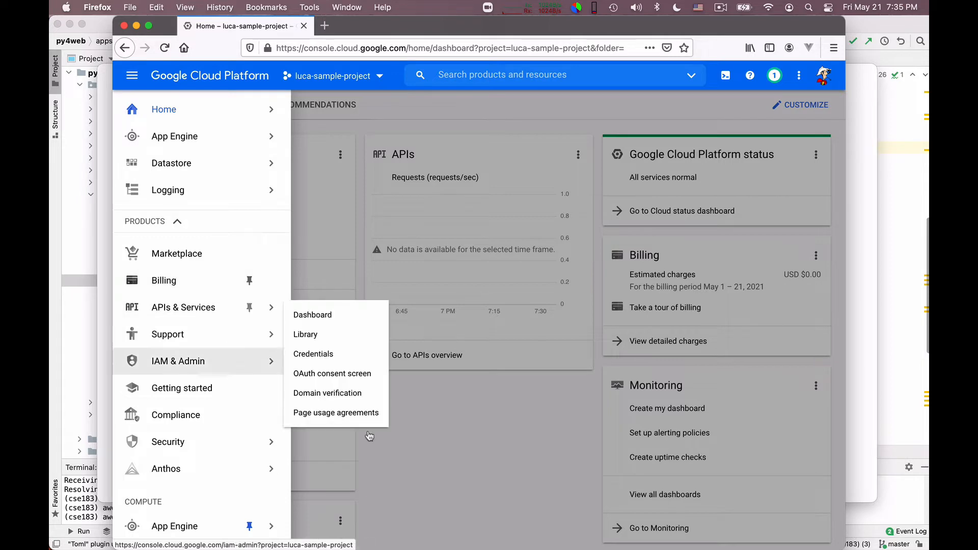
left_click(474, 424)
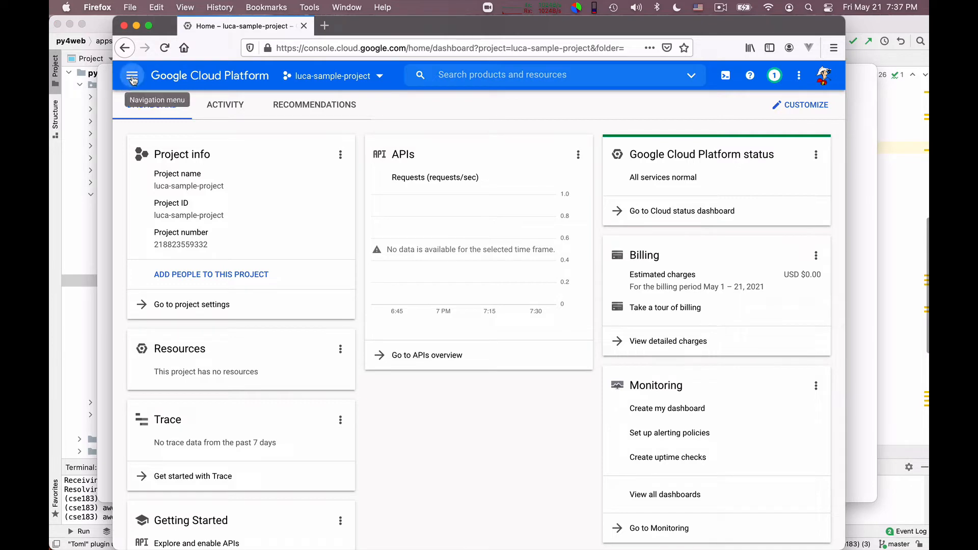
Step: Go to APIs & Services > OAuth consent screen for the sample project
left_click(132, 75)
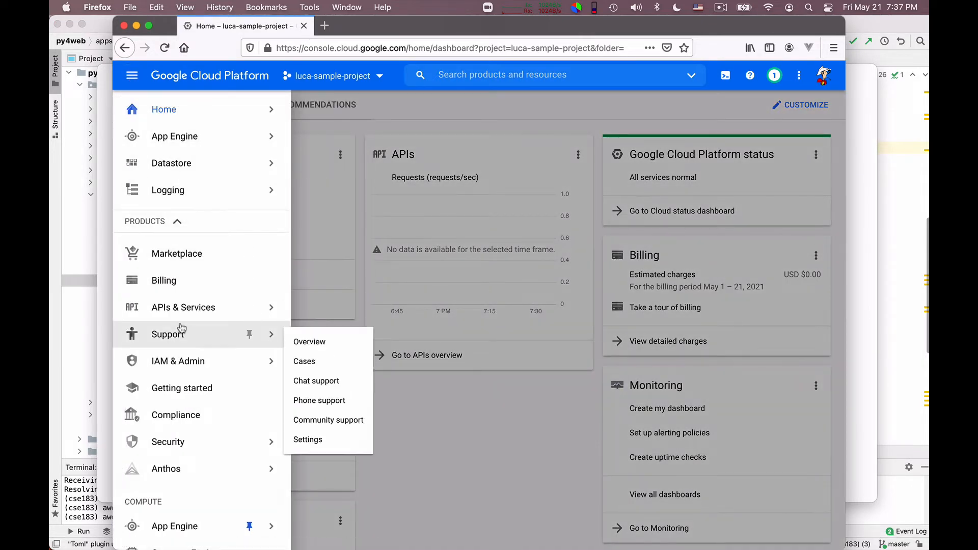
mouse_move(194, 366)
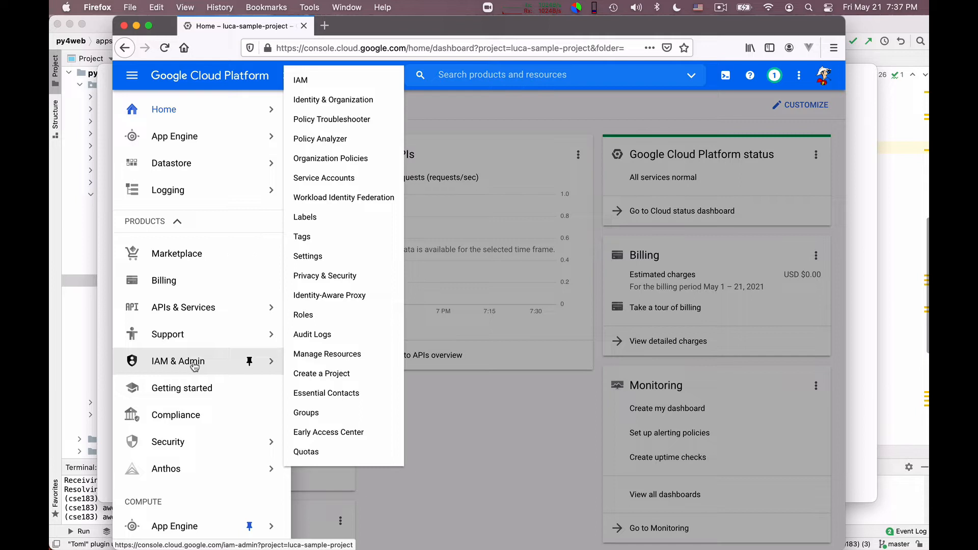
scroll(198, 362, "down", 3)
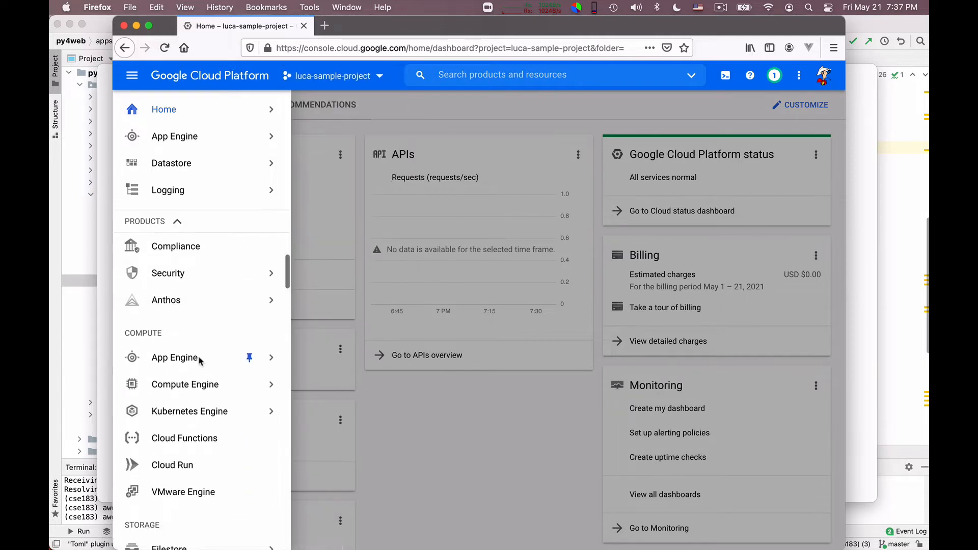
scroll(199, 361, "down", 7)
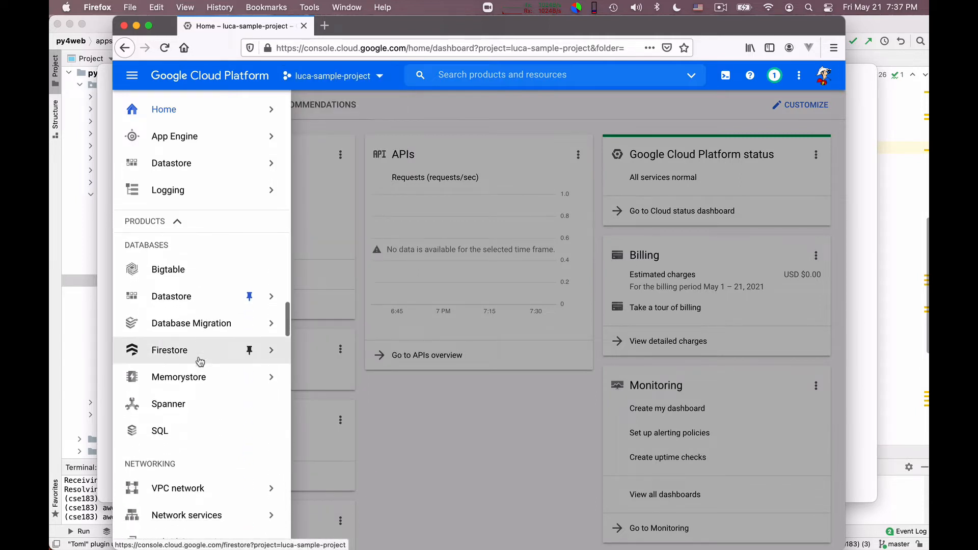
scroll(199, 361, "up", 10)
mouse_move(209, 316)
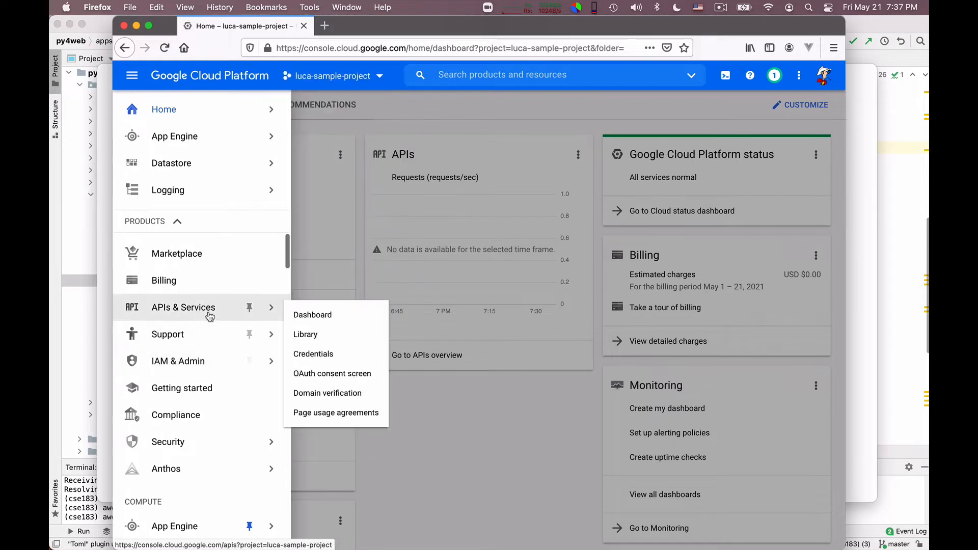
left_click(335, 378)
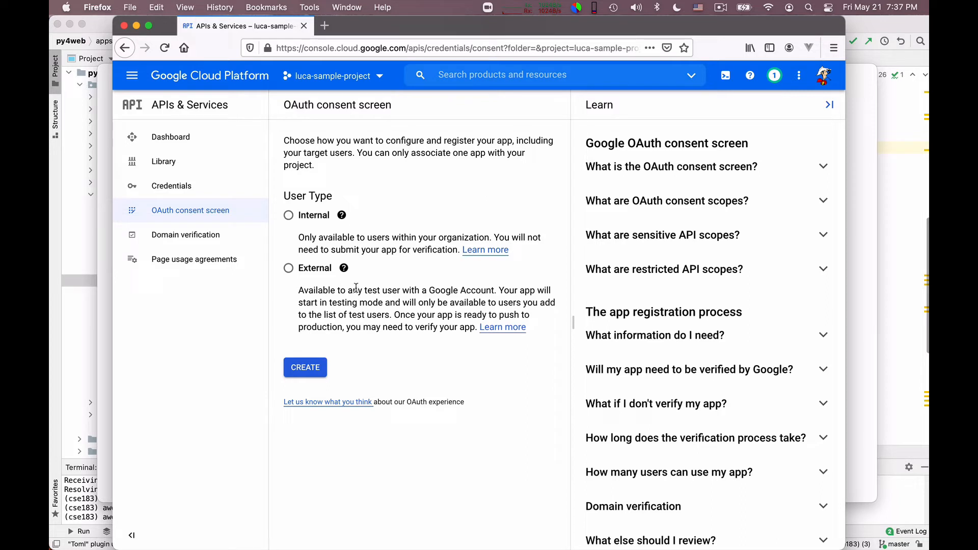
Step: Register an External app named 'CSE 183 Demo Cloud Deployment' with the account's own support e-mail
left_click(289, 270)
left_click(304, 370)
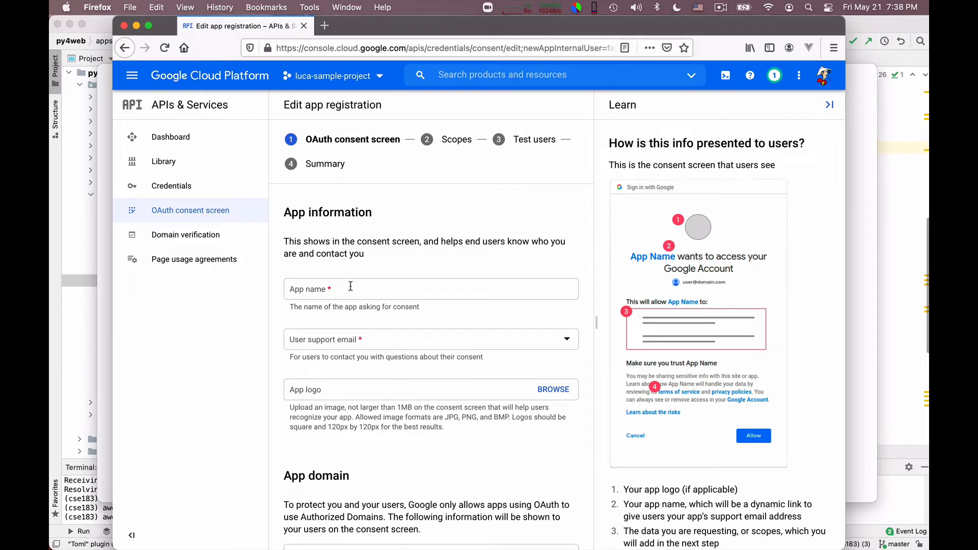
left_click(313, 290)
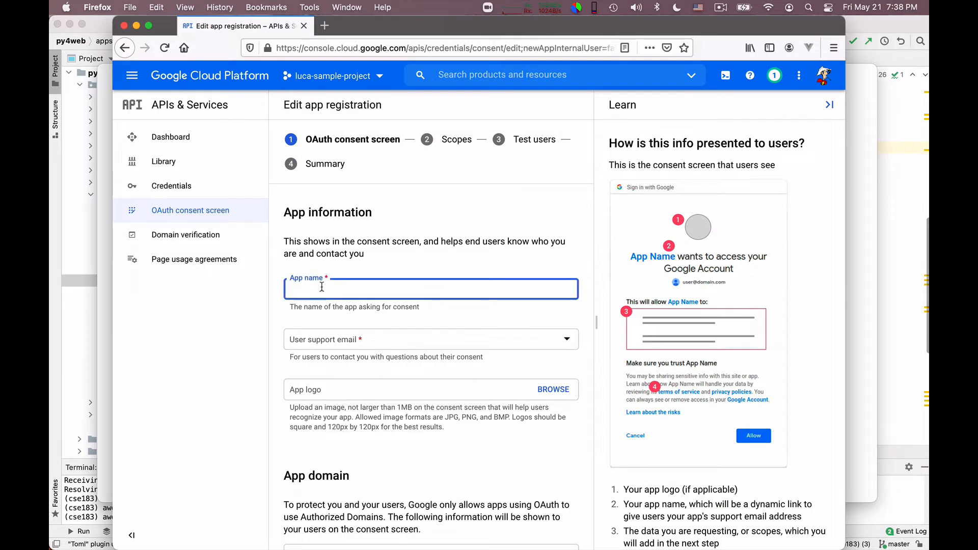
scroll(341, 283, "down", 1)
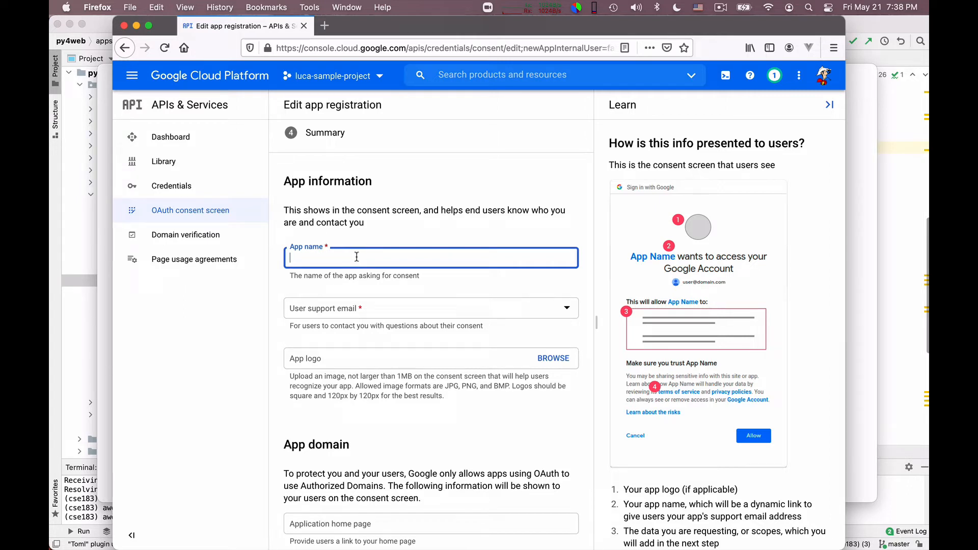
type("CSE 183 Demo Cloud Deployment")
left_click(377, 313)
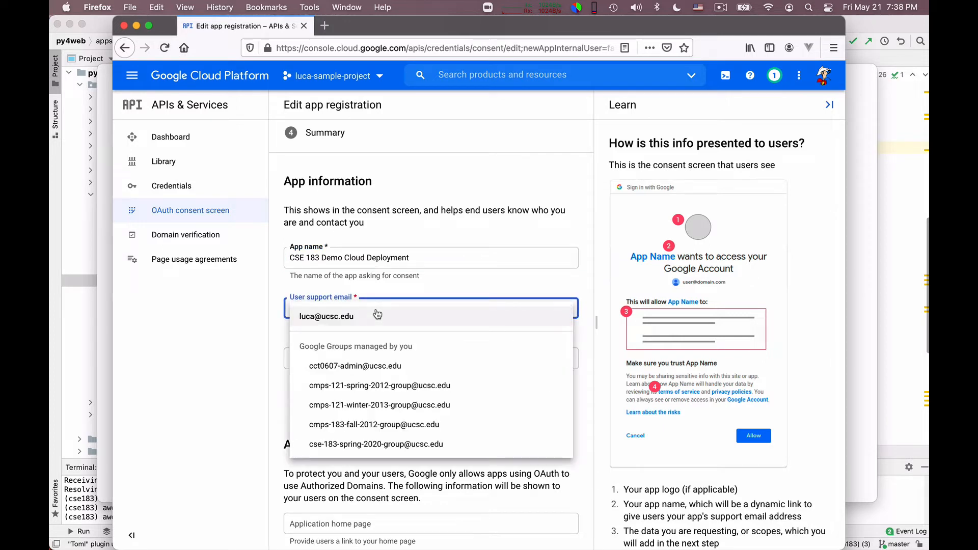
left_click(372, 314)
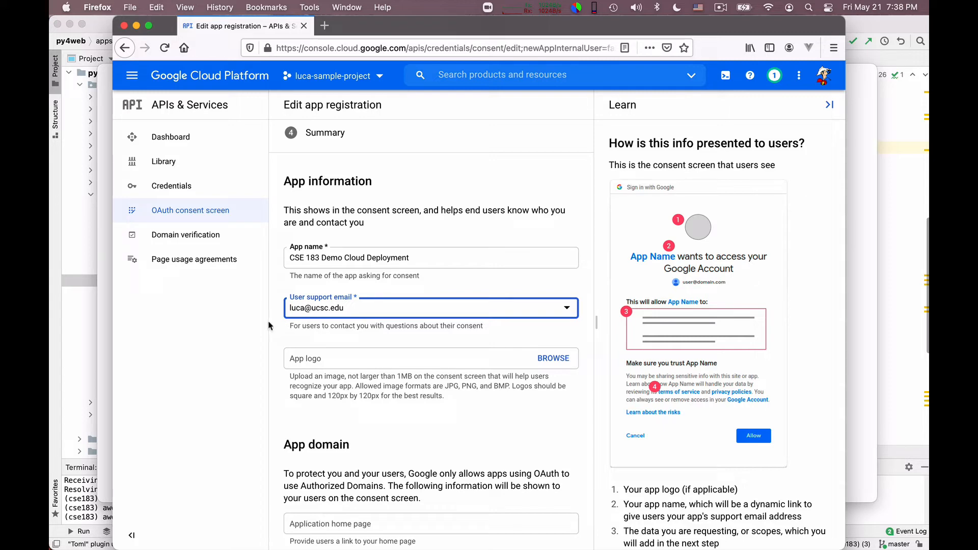
Step: Type an application home page URL, then clear the field again
scroll(272, 356, "down", 4)
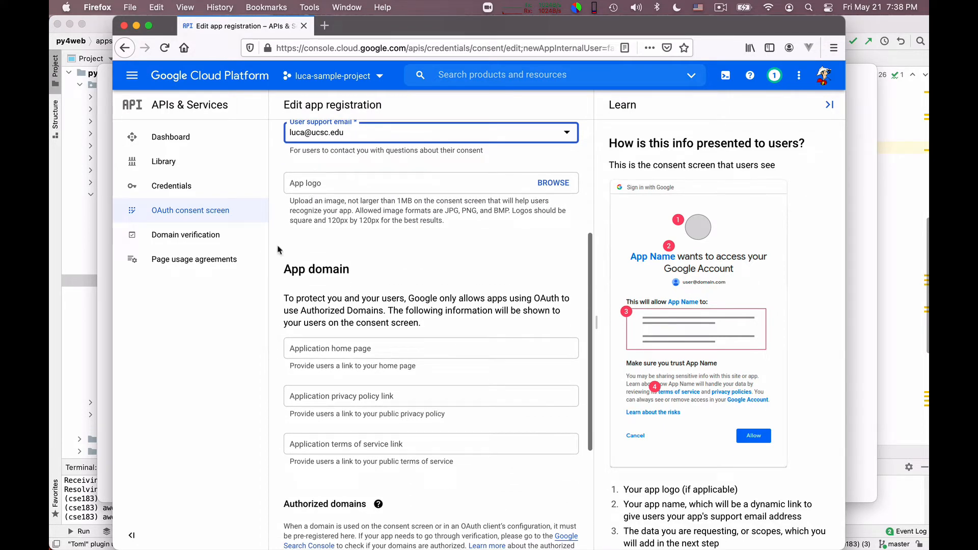
scroll(311, 227, "down", 1)
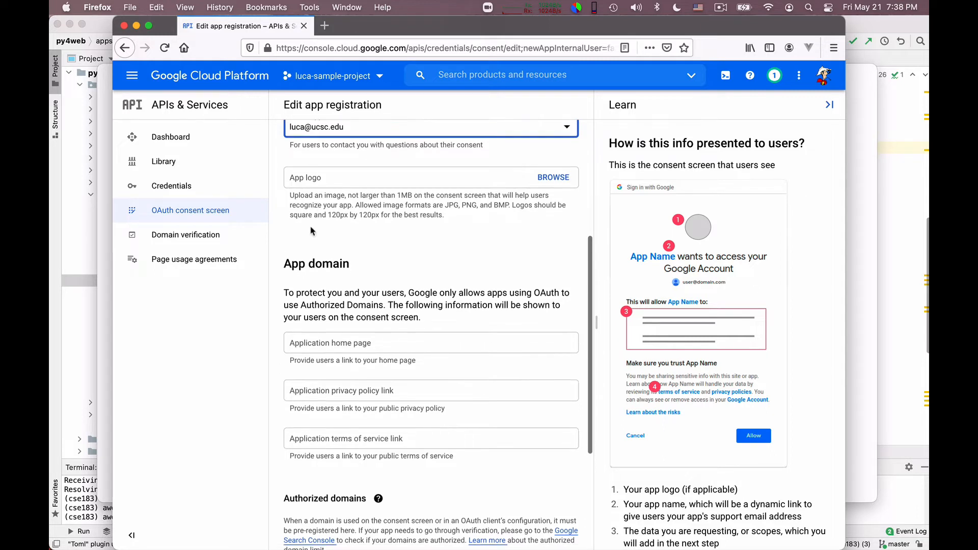
scroll(311, 227, "down", 3)
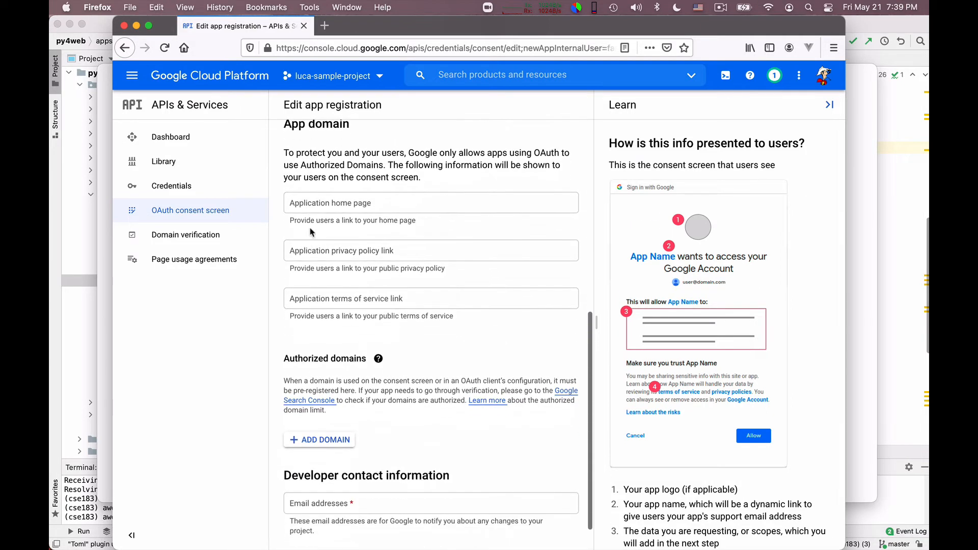
scroll(310, 227, "up", 1)
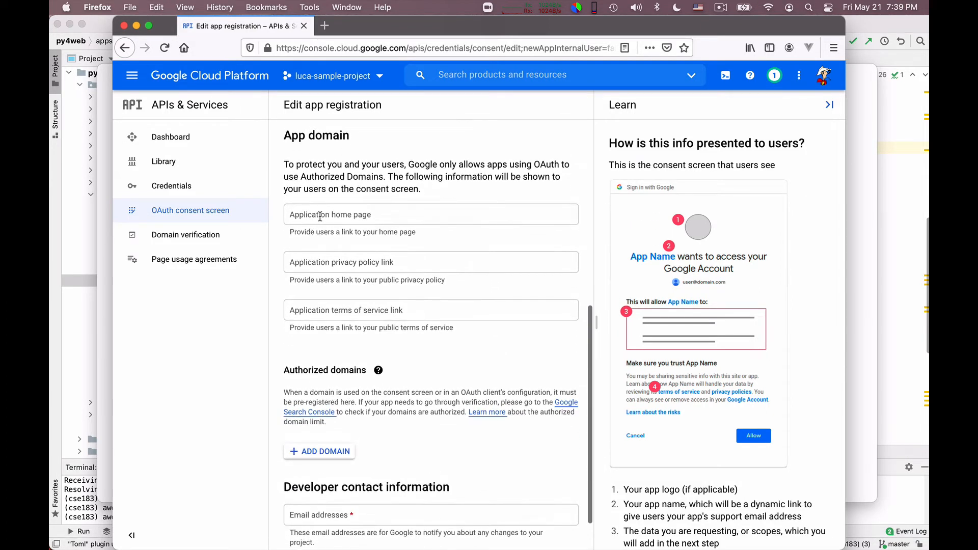
left_click(321, 217)
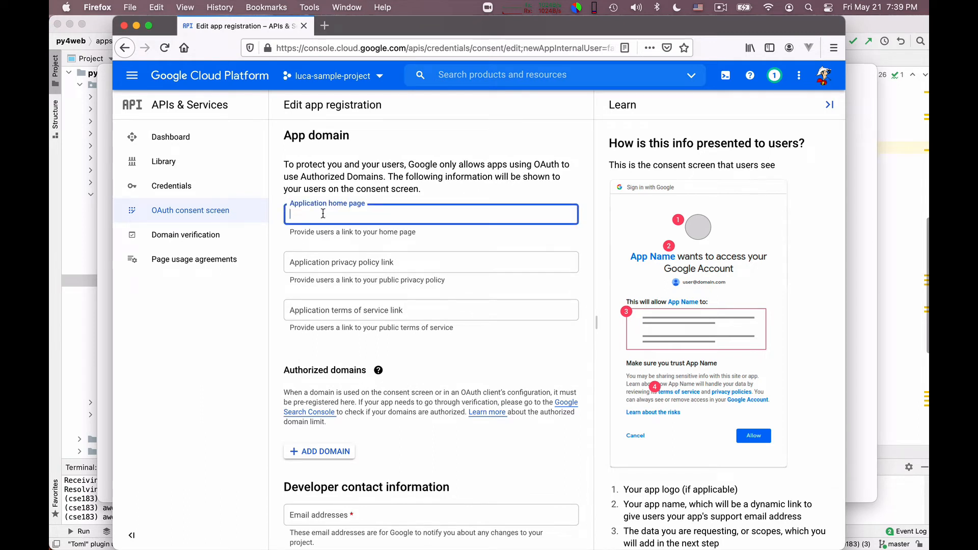
type("luca.dealf")
type("aro.com")
type("https")
type("://")
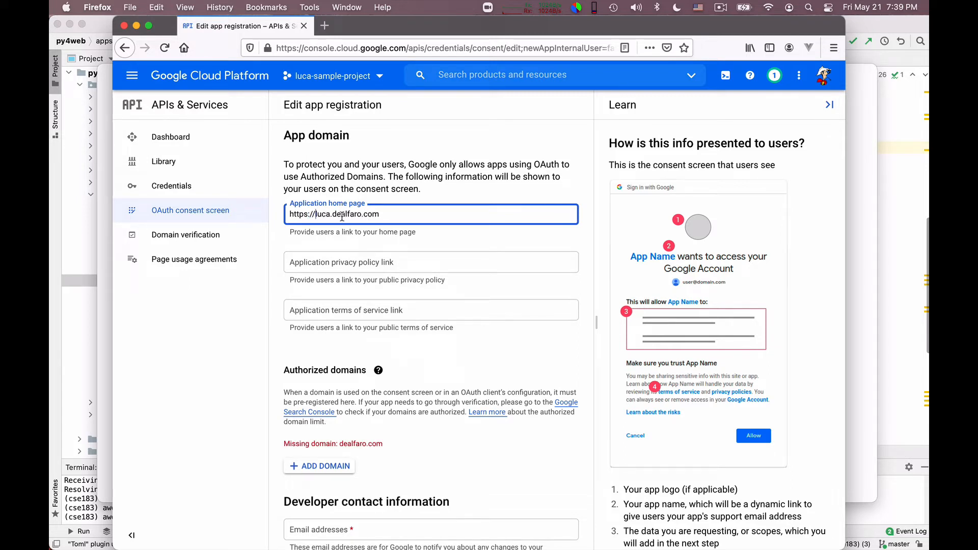
triple_click(342, 215)
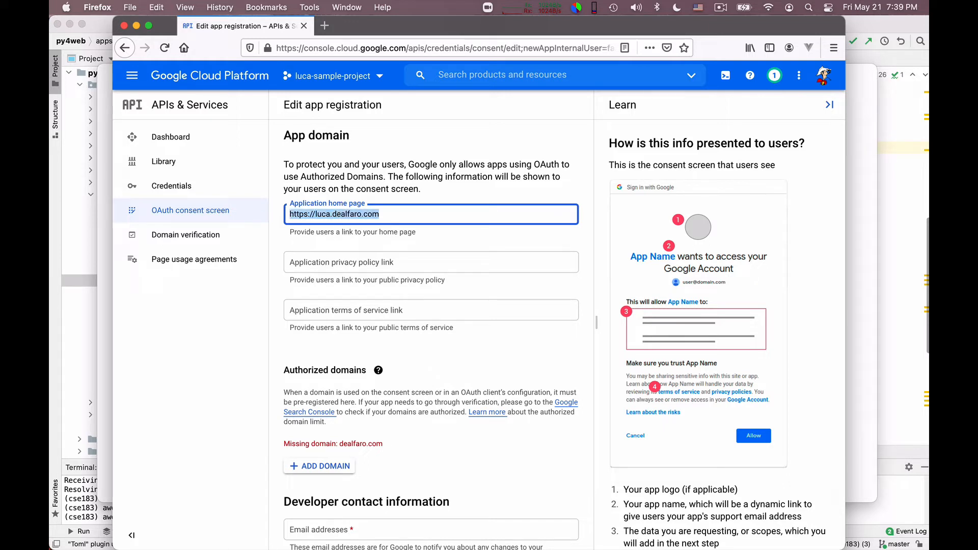
key("BackSpace")
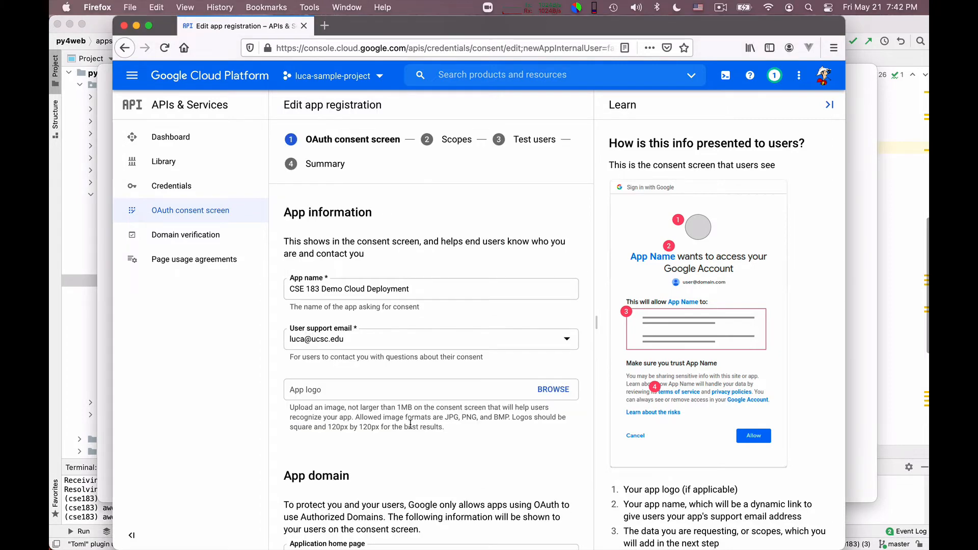
Step: Fill in the developer contact information with the account's ucsc.edu e-mail address
scroll(384, 424, "down", 3)
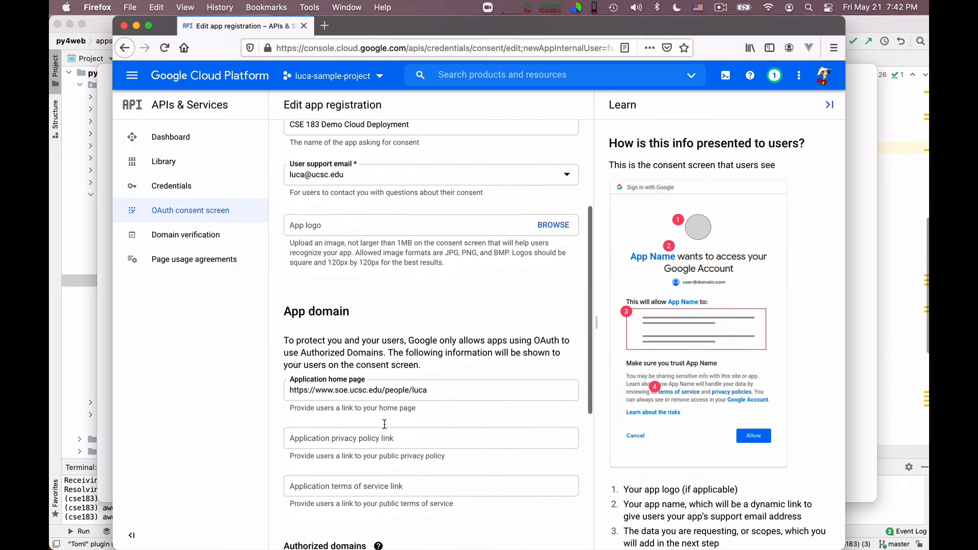
scroll(384, 424, "down", 1)
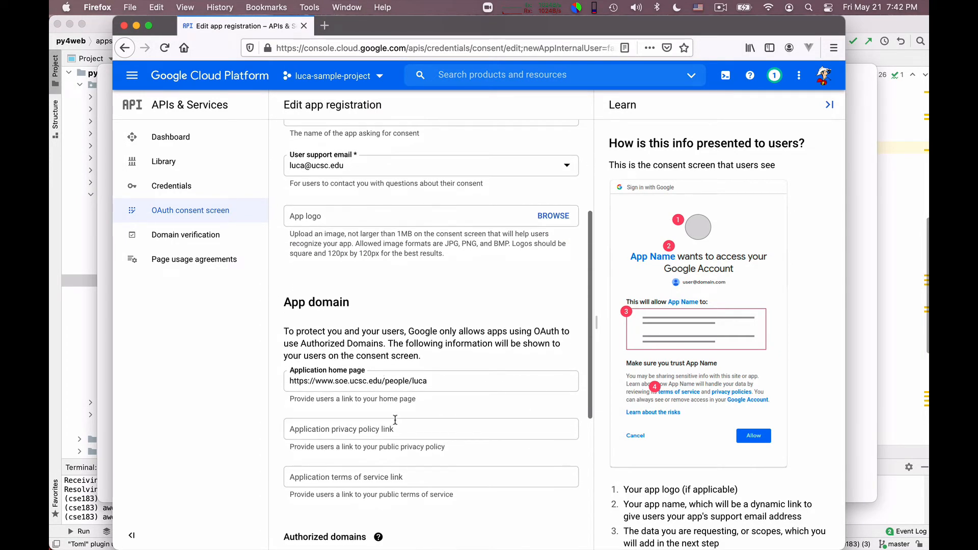
scroll(395, 420, "down", 2)
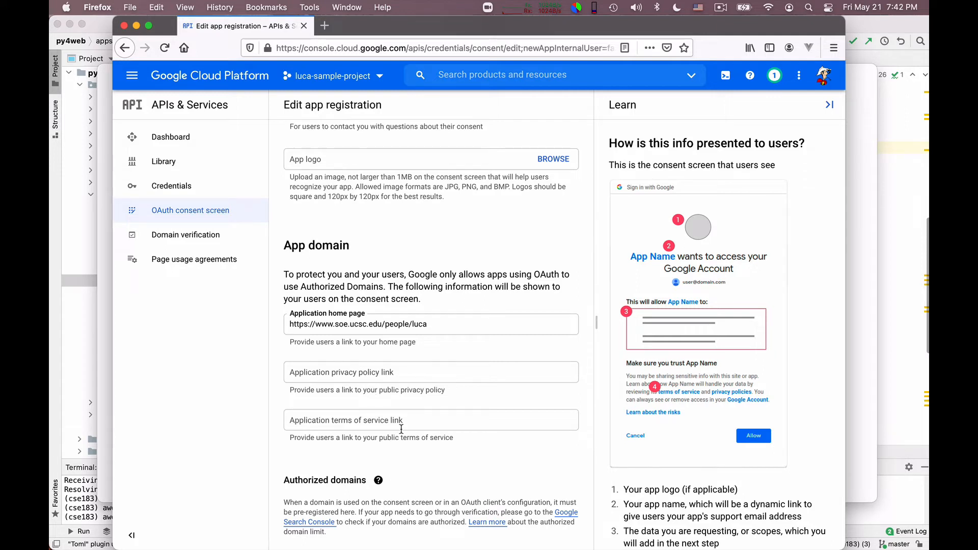
scroll(402, 430, "down", 4)
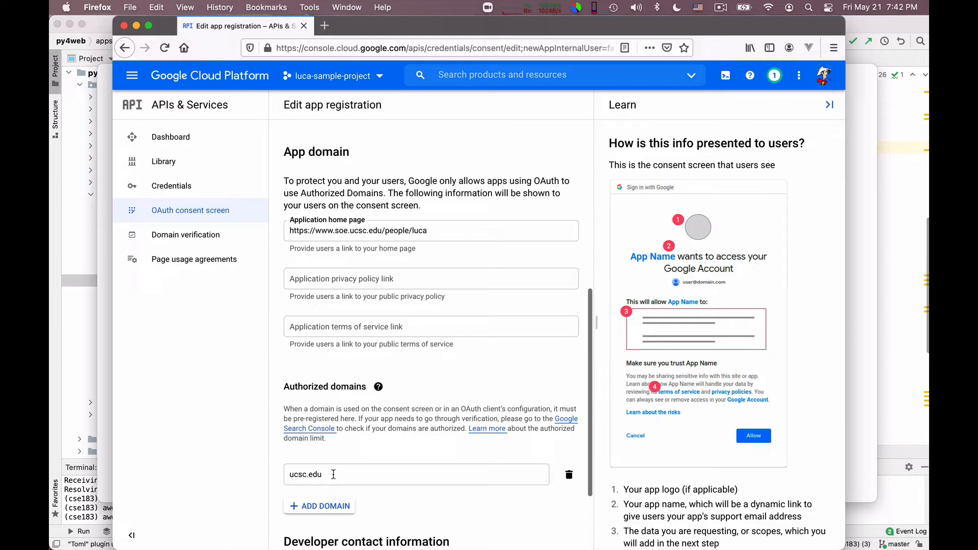
scroll(387, 442, "down", 4)
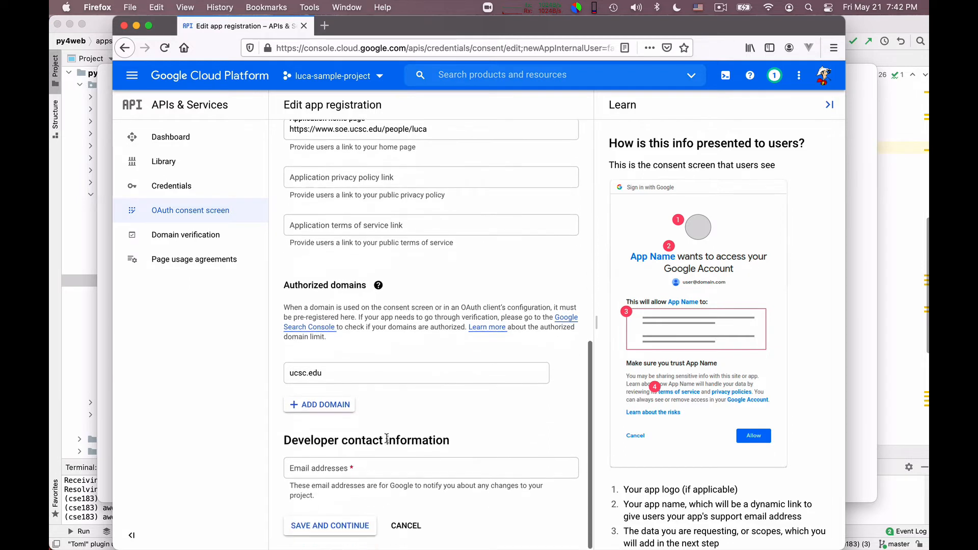
left_click(334, 468)
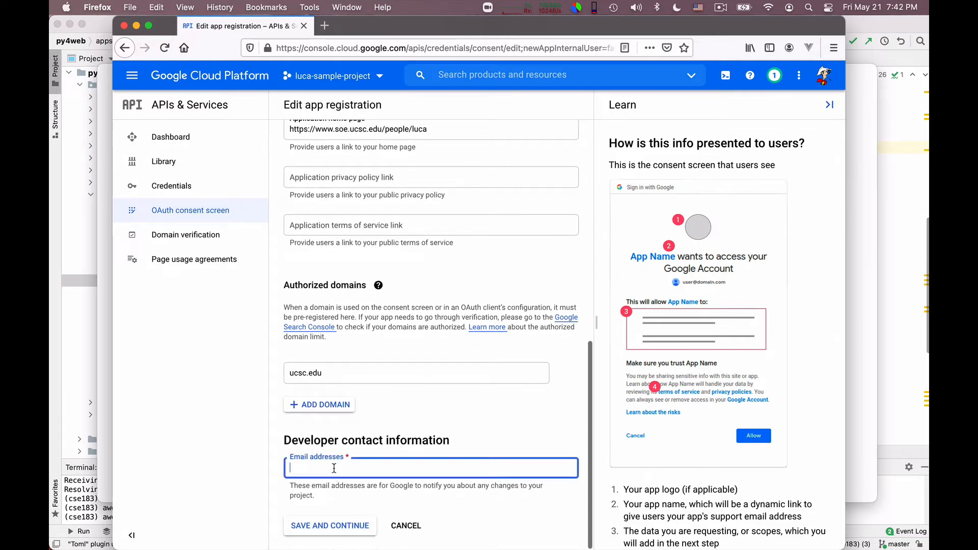
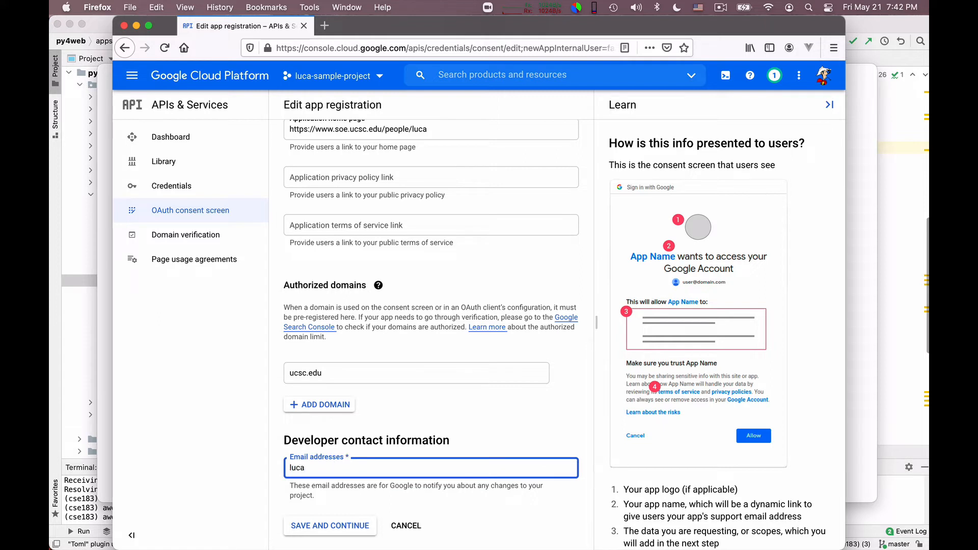
Step: Save the consent screen details and pass the Scopes step without adding any scopes
left_click(329, 526)
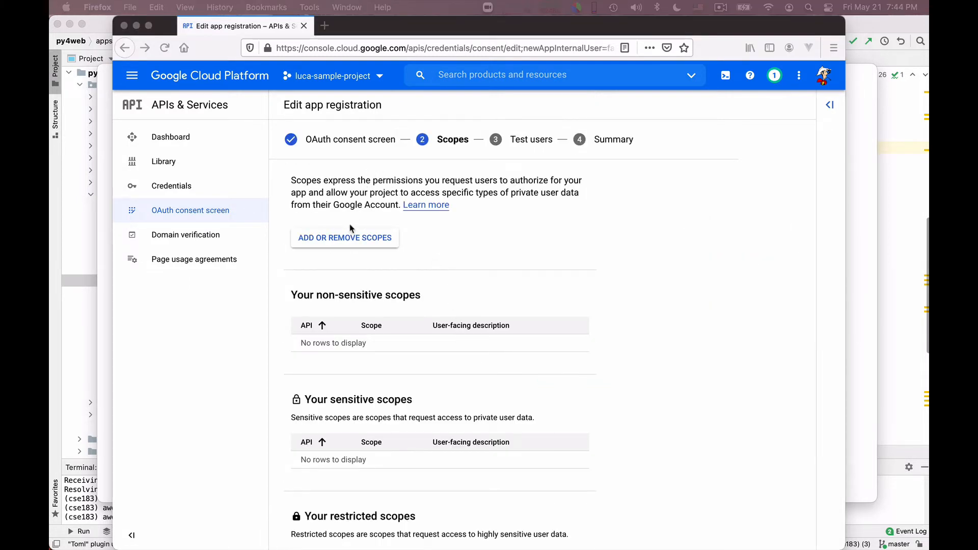
scroll(376, 319, "down", 3)
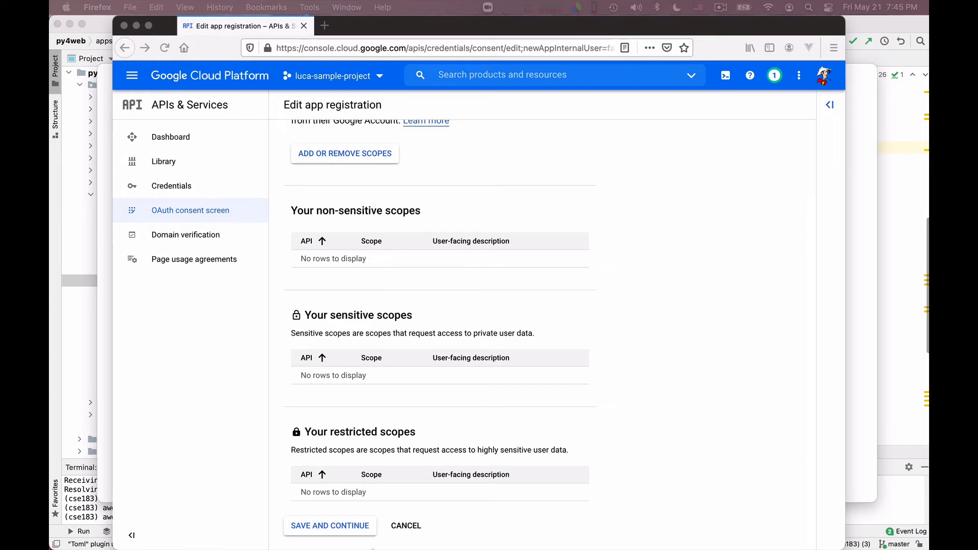
left_click(341, 528)
left_click(341, 528)
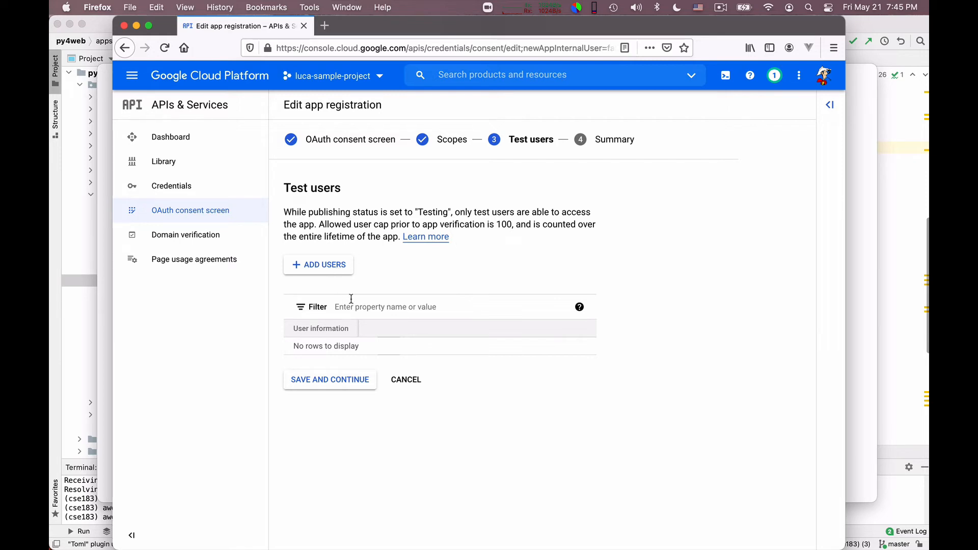
Step: Enter the account's e-mail as a test user, then close the Add users panel
left_click(321, 265)
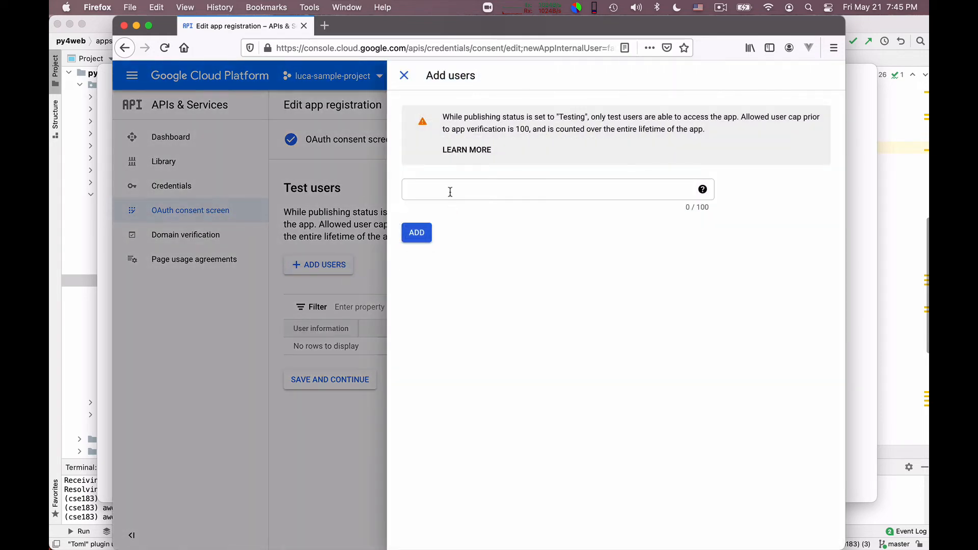
left_click(450, 191)
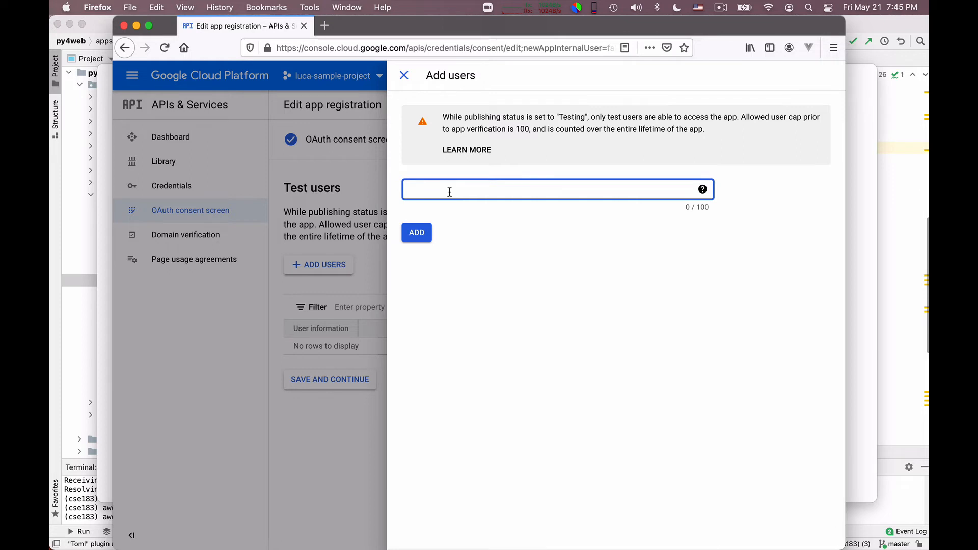
left_click(416, 235)
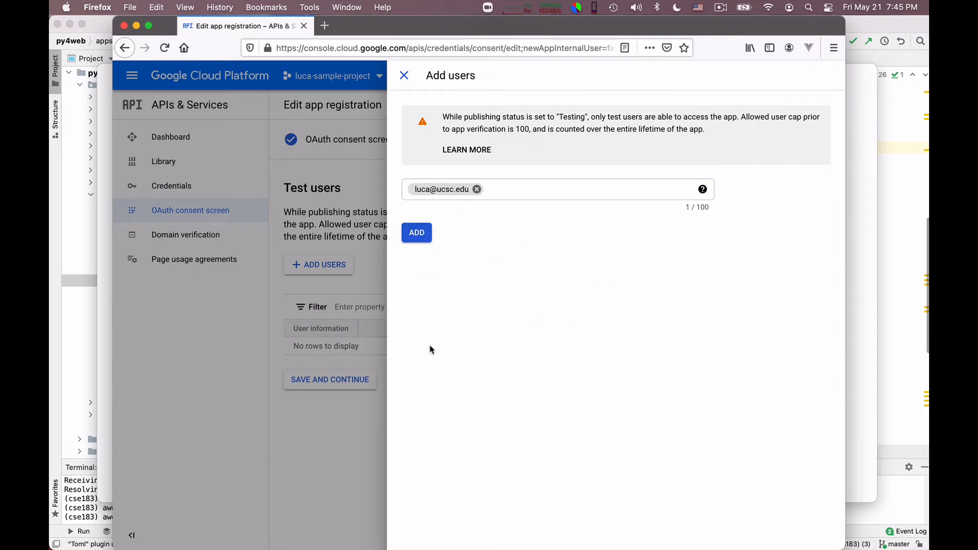
left_click(404, 77)
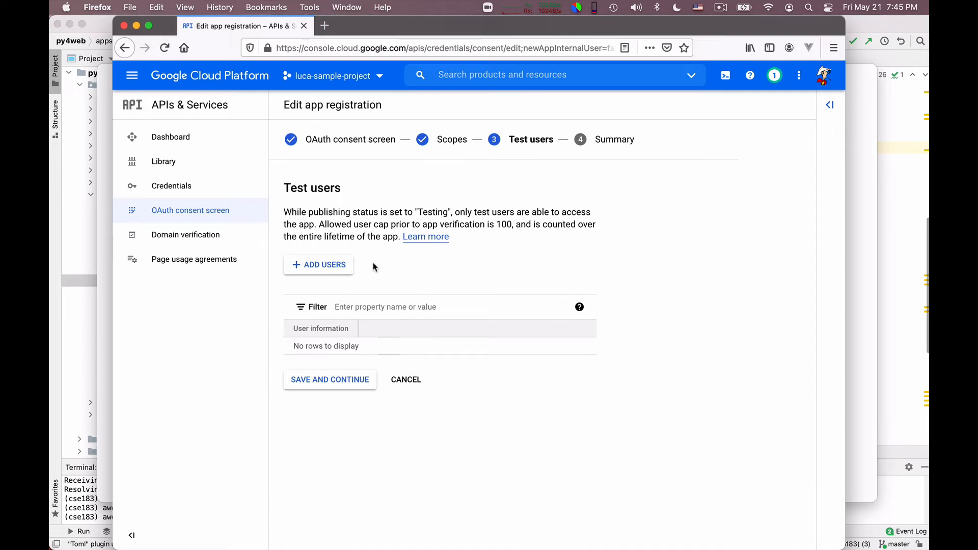
Step: Re-enter the account's e-mail and add it to the Test users list
left_click(335, 272)
left_click(453, 189)
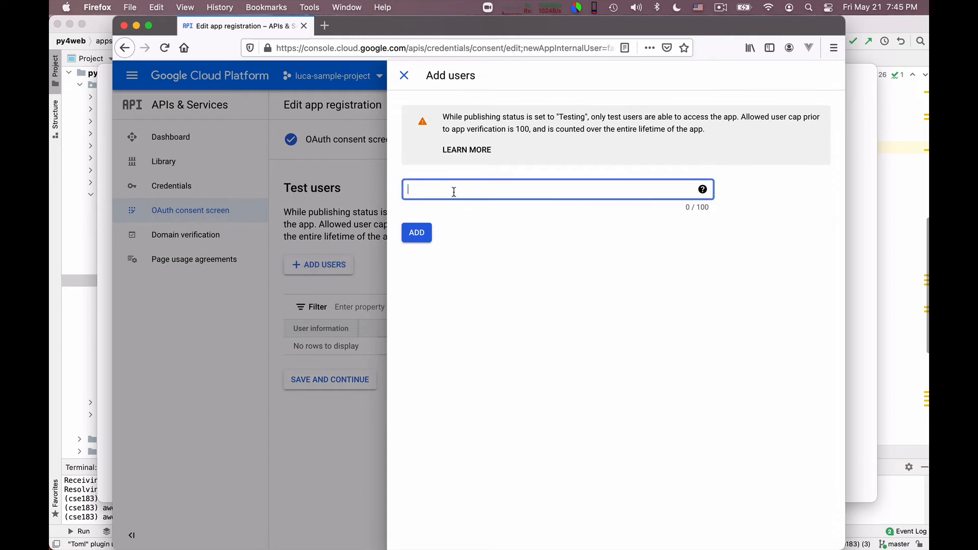
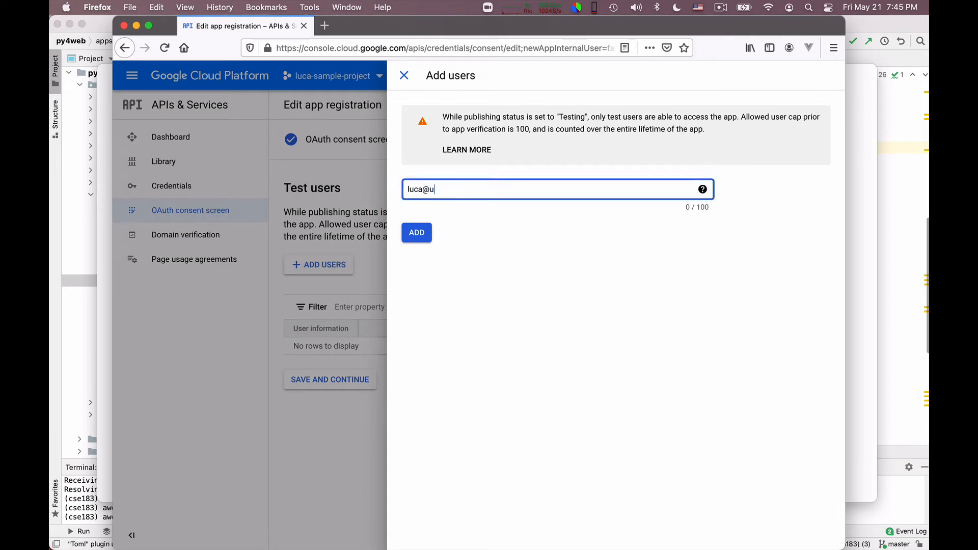
left_click(416, 237)
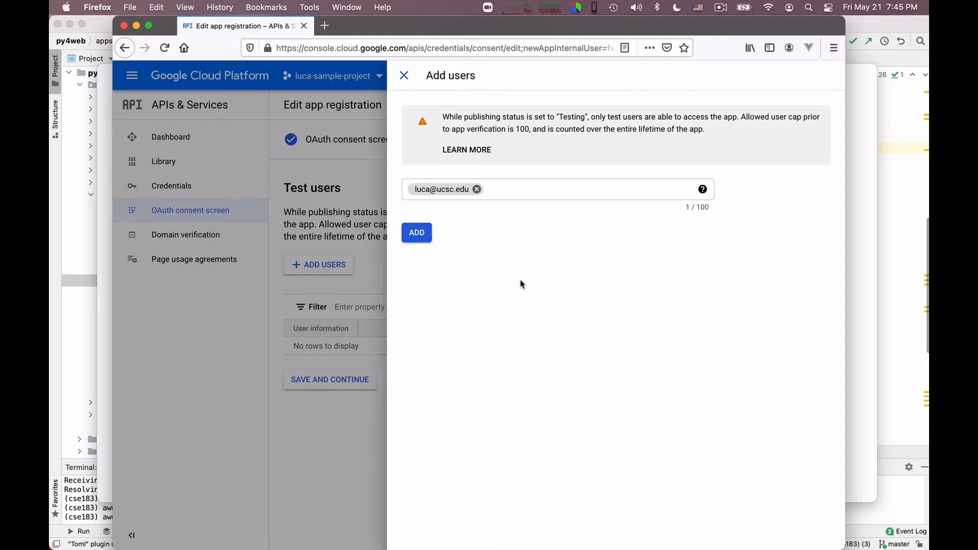
left_click(417, 234)
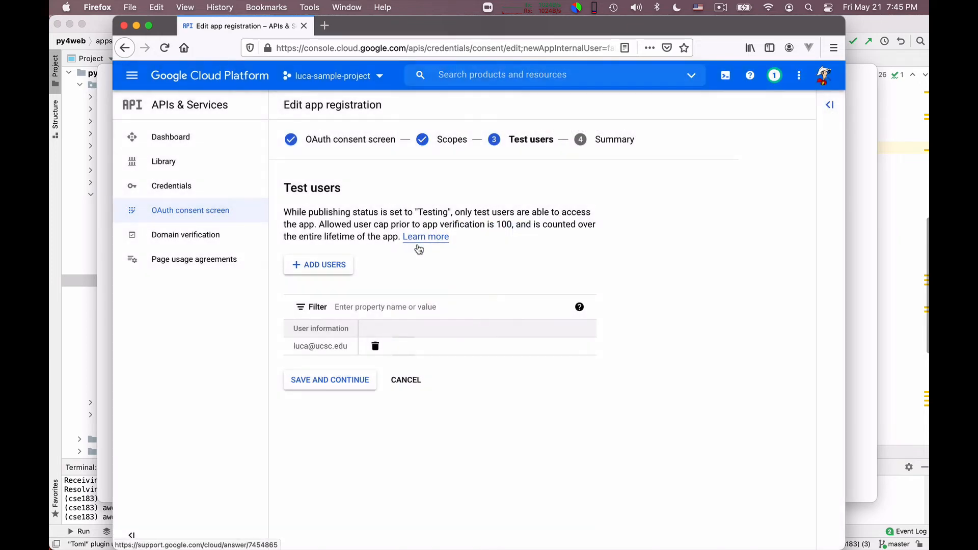
Step: Save the test users and review the registration's Summary page
left_click(338, 386)
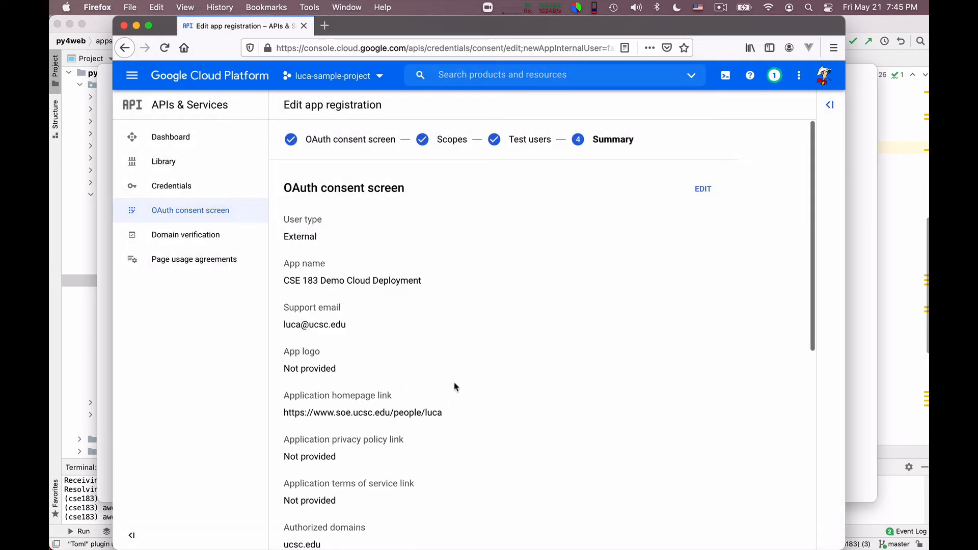
scroll(449, 385, "down", 6)
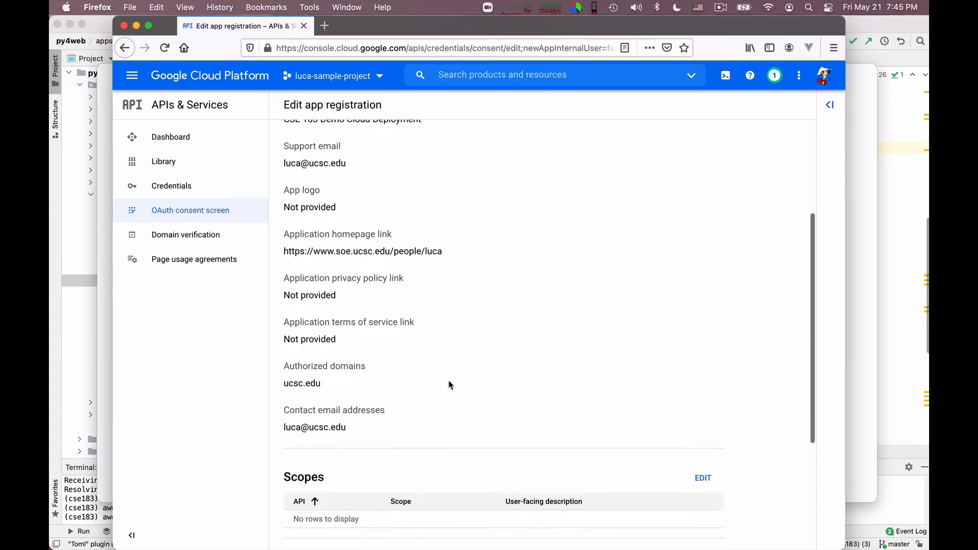
scroll(450, 385, "down", 1)
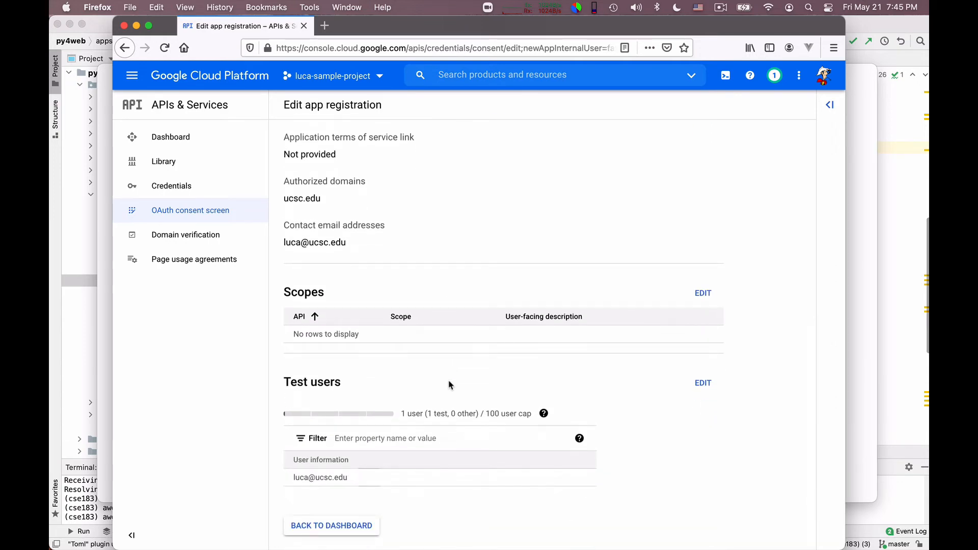
scroll(447, 386, "up", 7)
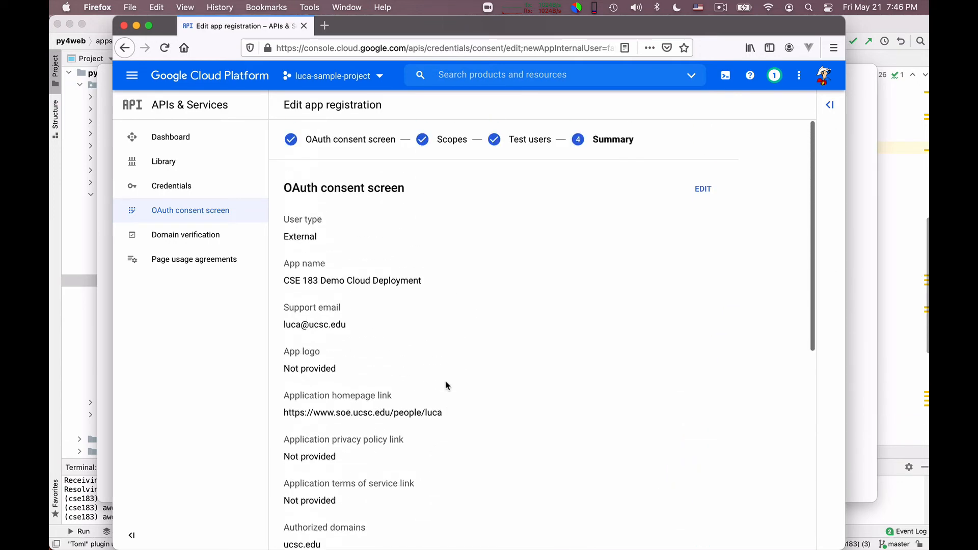
scroll(457, 354, "down", 4)
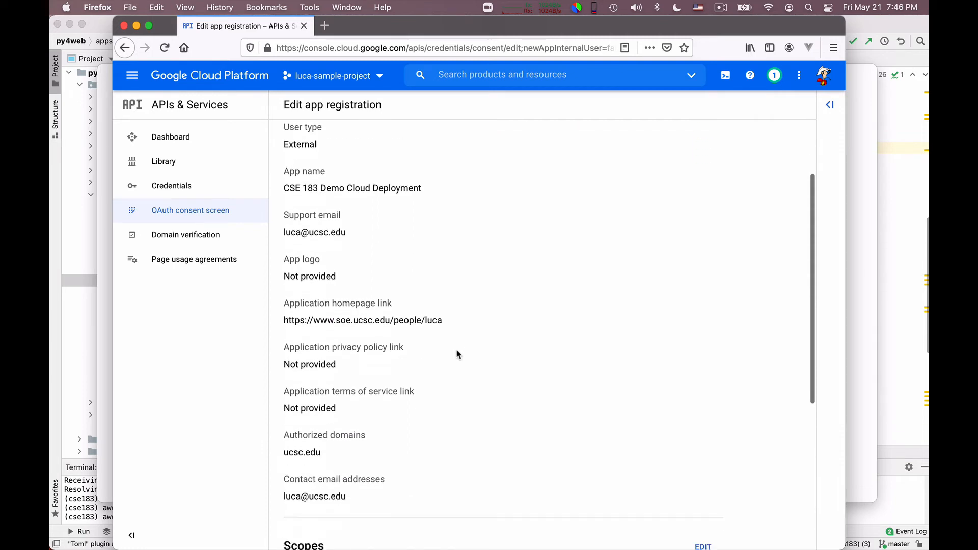
scroll(457, 354, "down", 1)
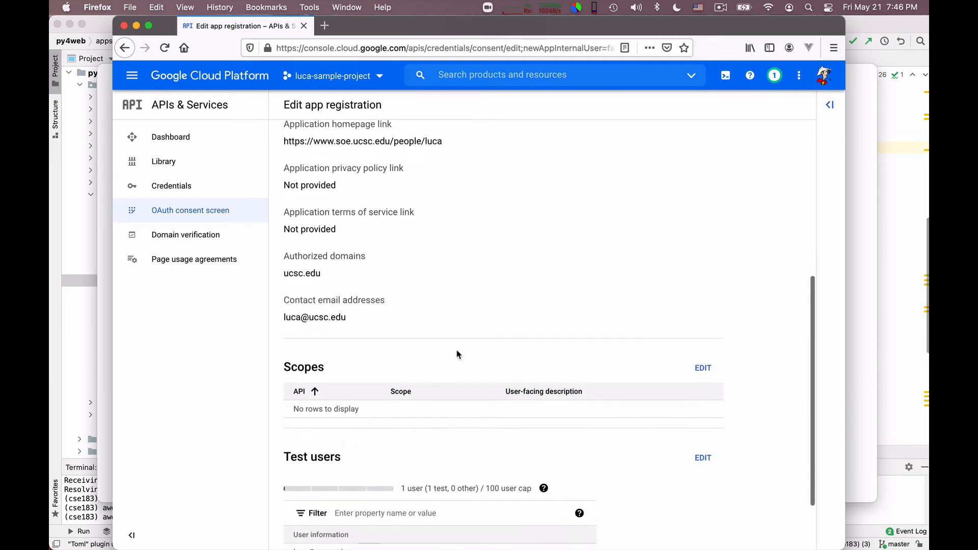
scroll(457, 354, "up", 4)
scroll(457, 353, "up", 1)
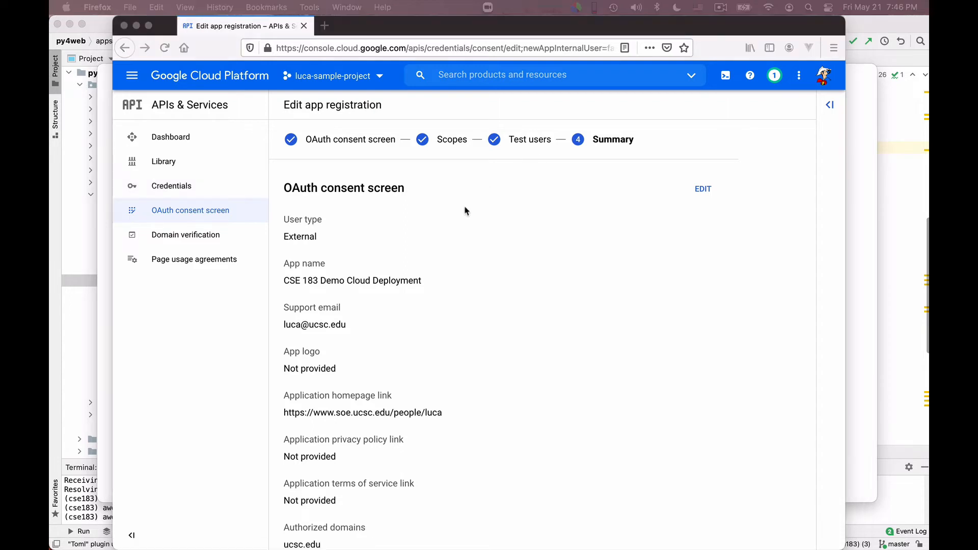
Step: Go to Credentials and choose Create Credentials > OAuth client ID
left_click(175, 189)
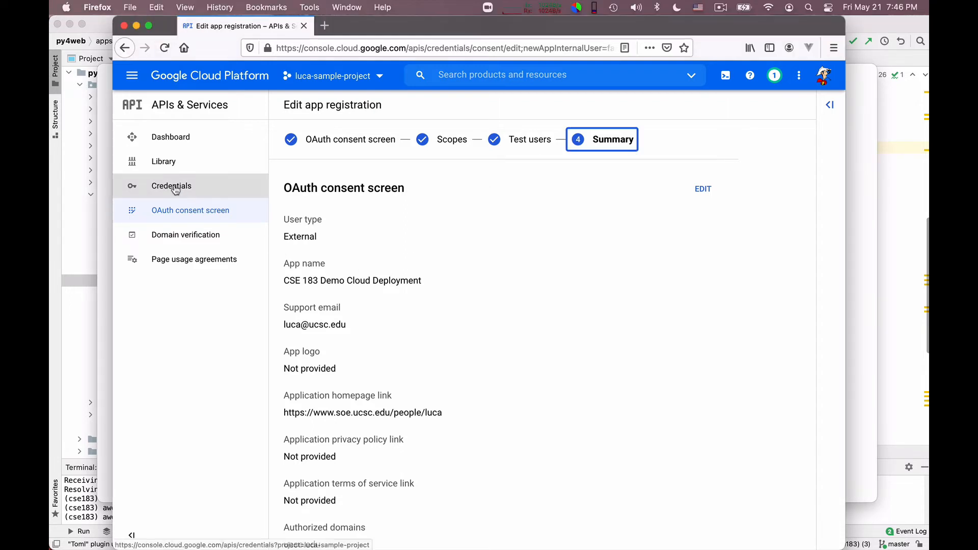
left_click(175, 189)
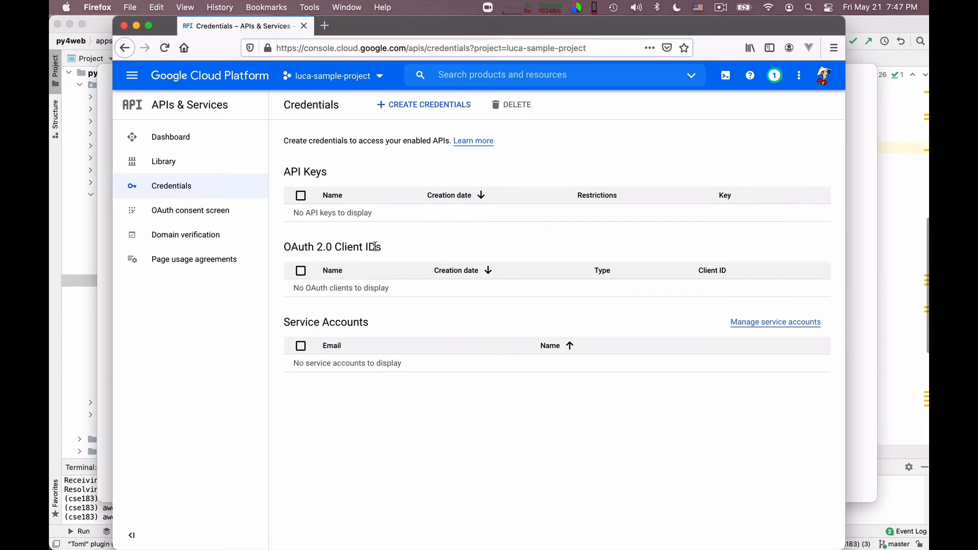
left_click(411, 104)
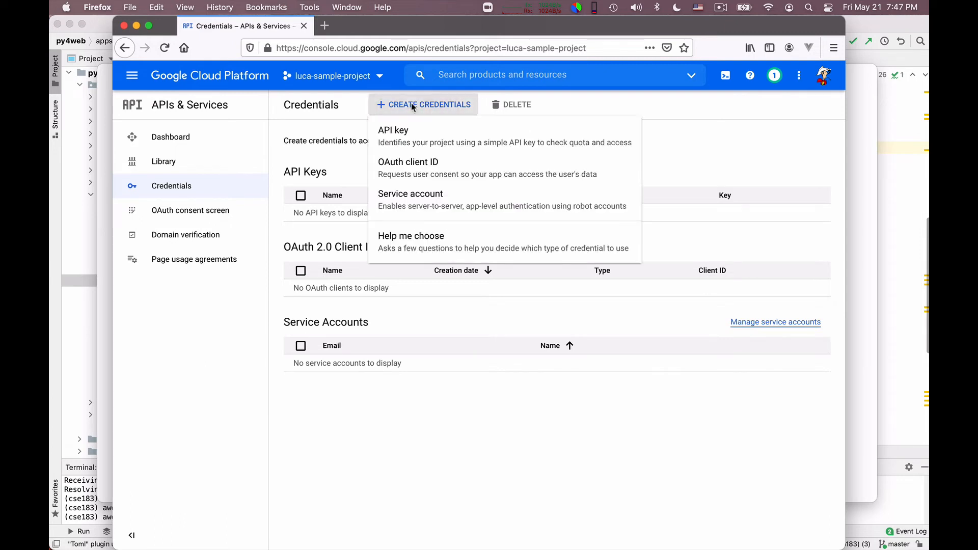
left_click(413, 174)
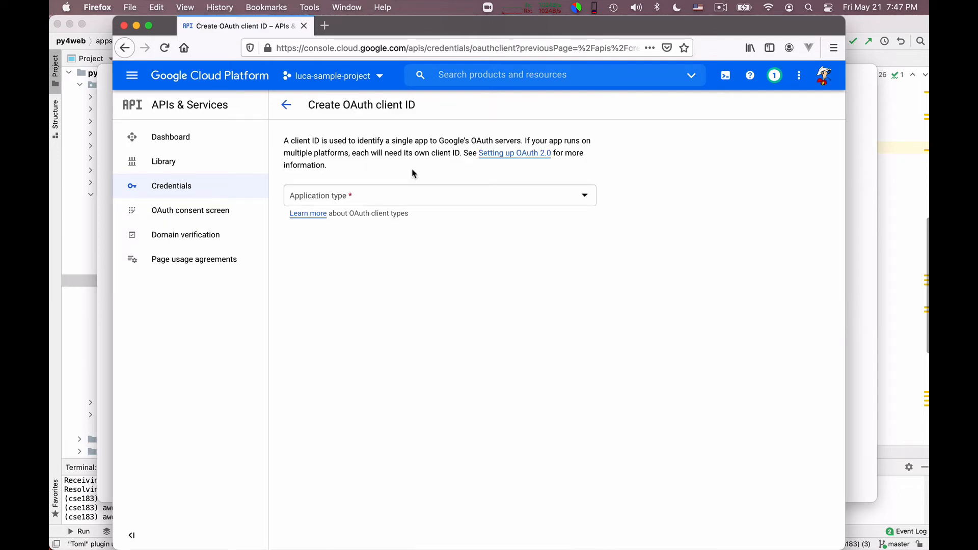
Step: Set the OAuth client type to Web application and rename it 'CSE 183 Sample App'
left_click(364, 197)
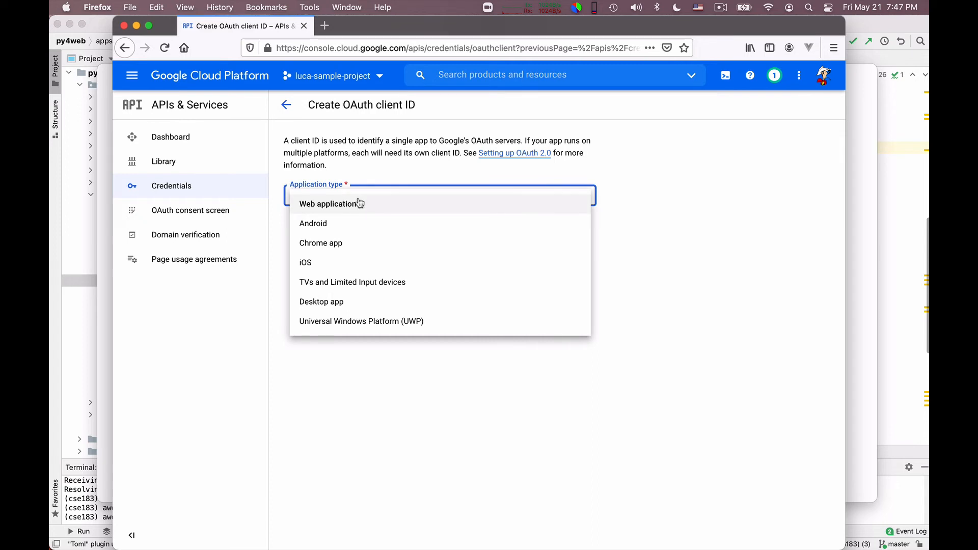
left_click(353, 204)
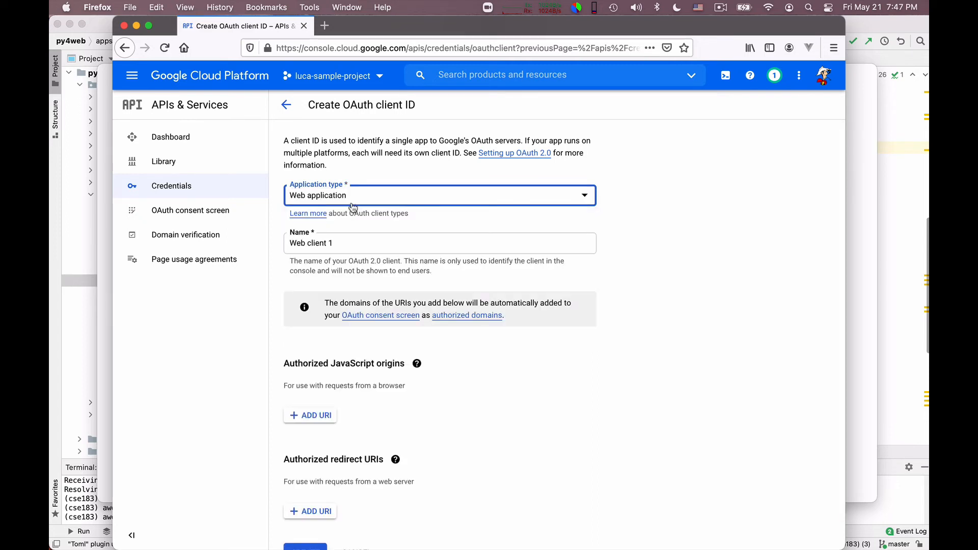
double_click(324, 243)
left_click(325, 243)
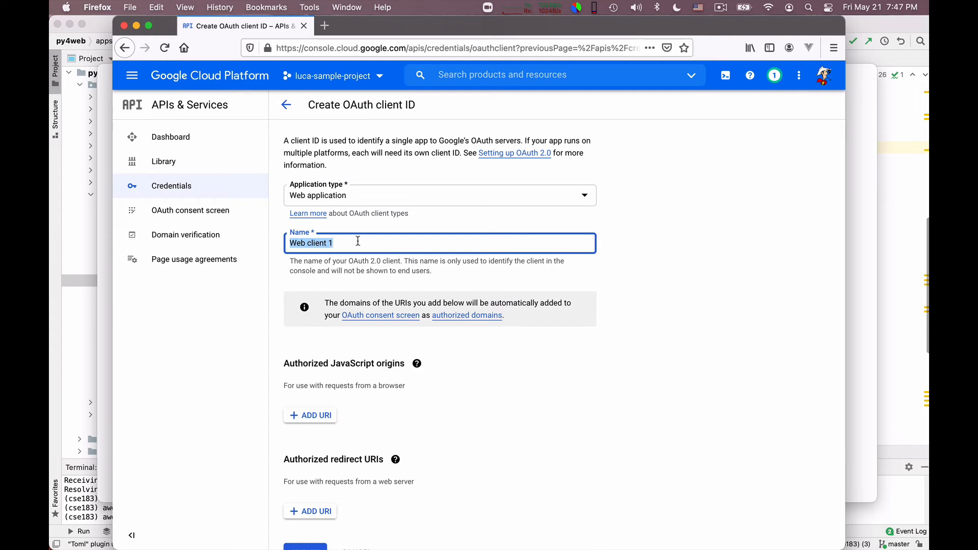
type("CSE 183 Sample A")
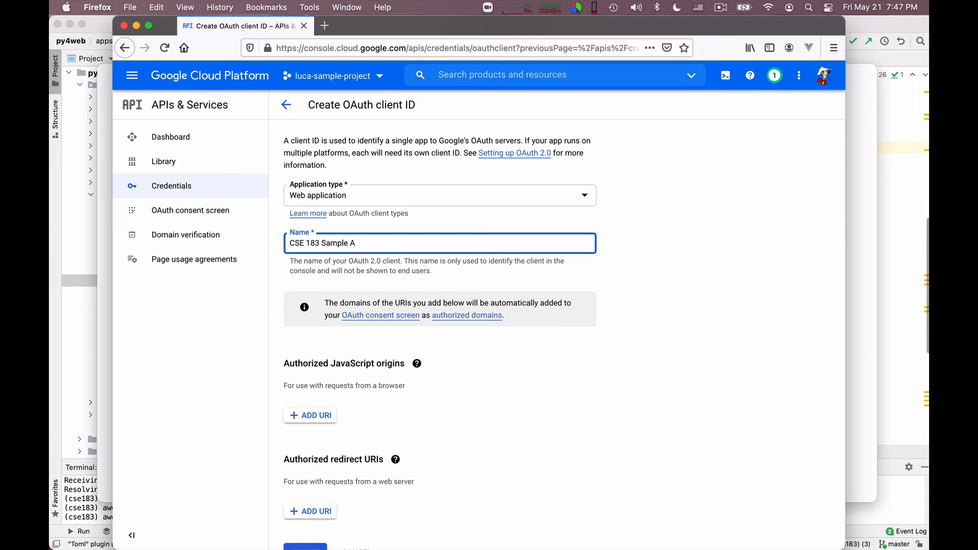
type("pp")
scroll(483, 311, "down", 1)
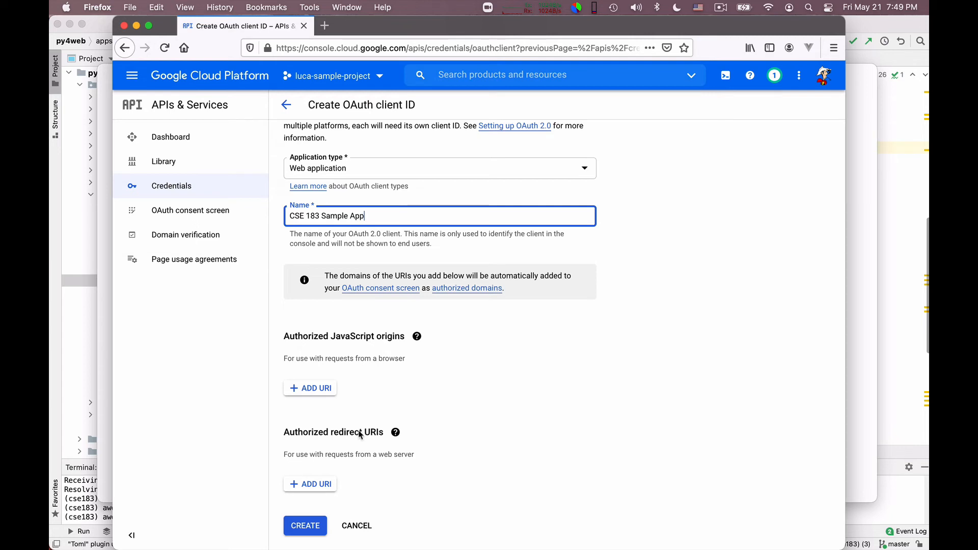
Step: Add an empty authorized redirect URI entry after briefly checking the app's files in PyCharm
left_click(320, 489)
scroll(496, 448, "down", 2)
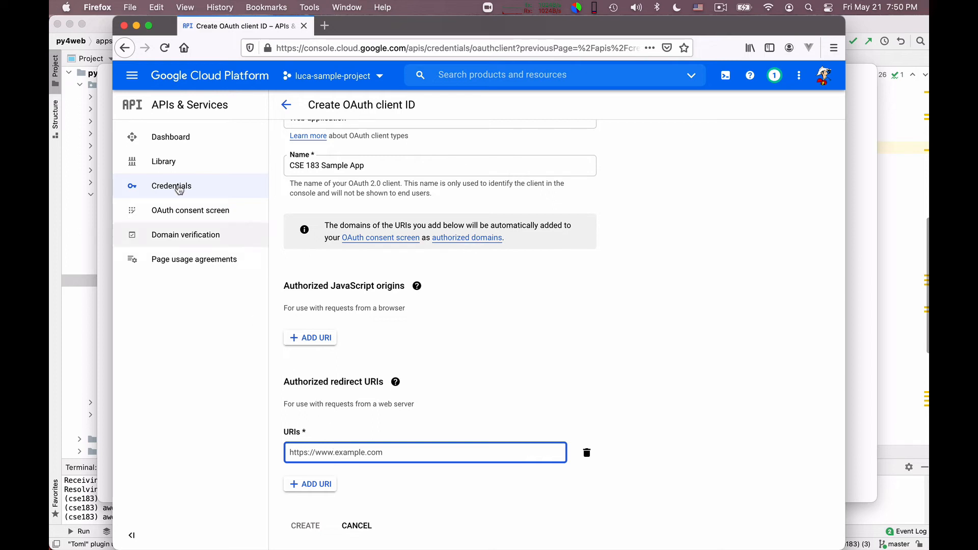
left_click(99, 26)
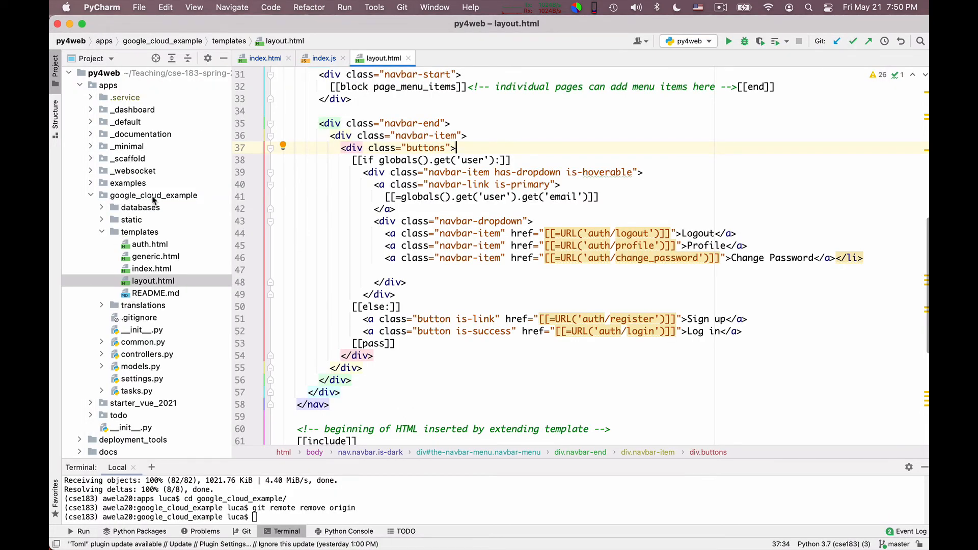
key("super+Tab")
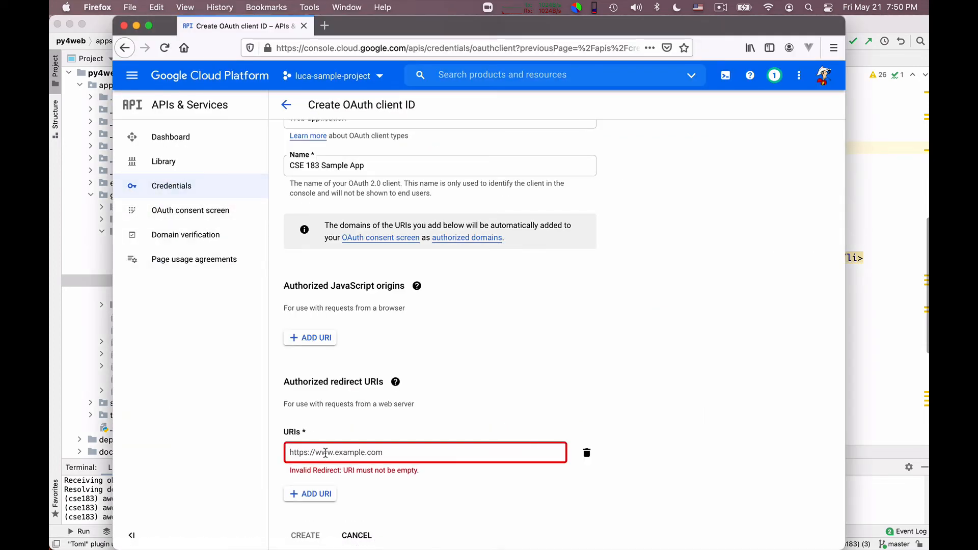
type("http")
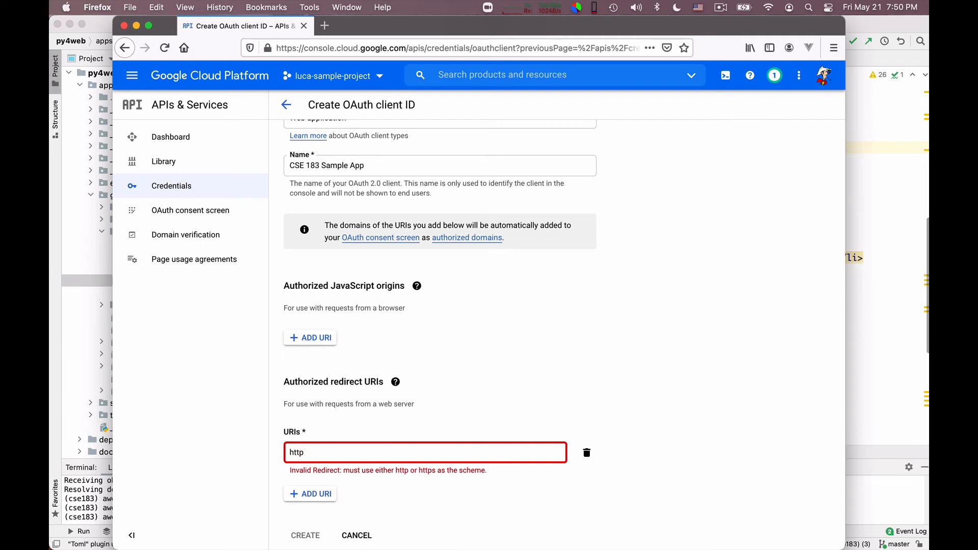
type(":/127")
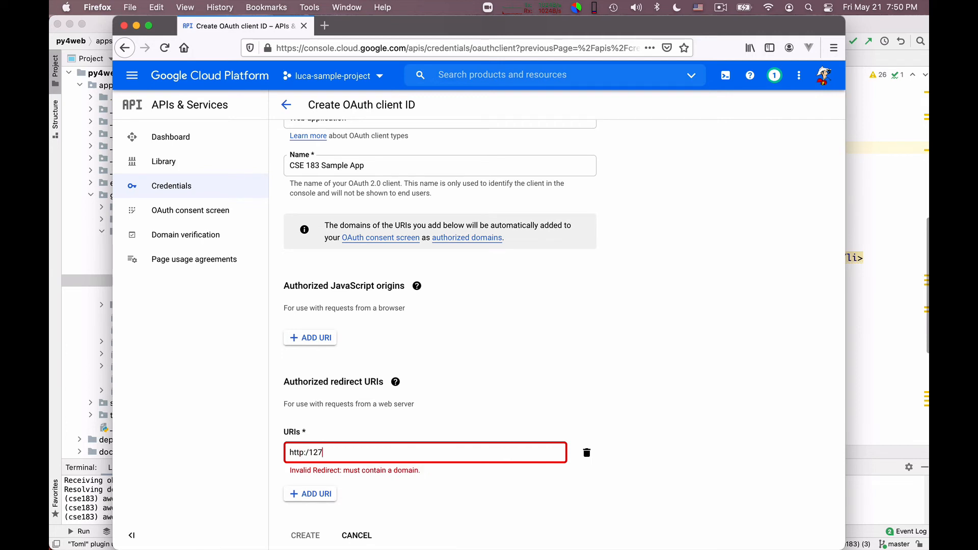
type(".0.0.1:8000/")
left_click_drag(165, 25, 259, 12)
type("g")
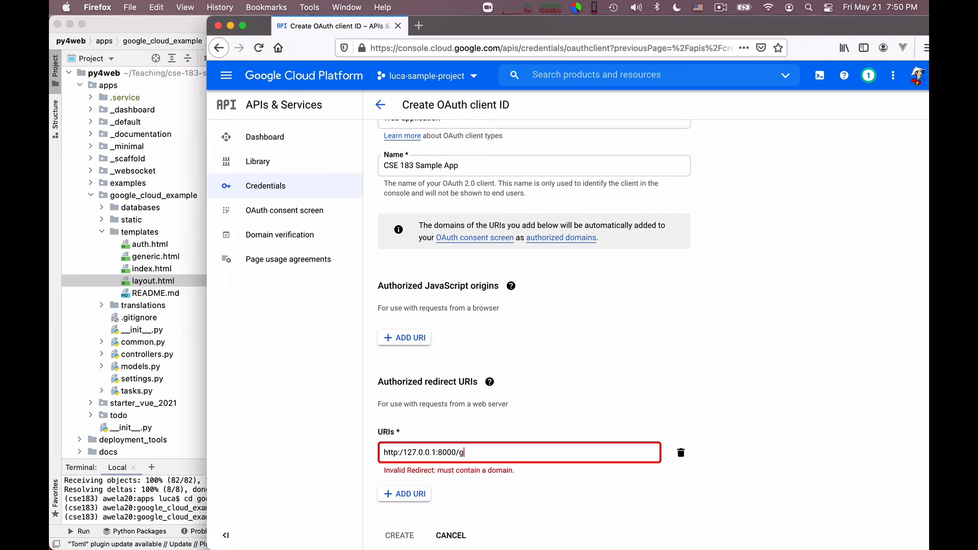
type("oogle_cloud_example/auth/plugin/")
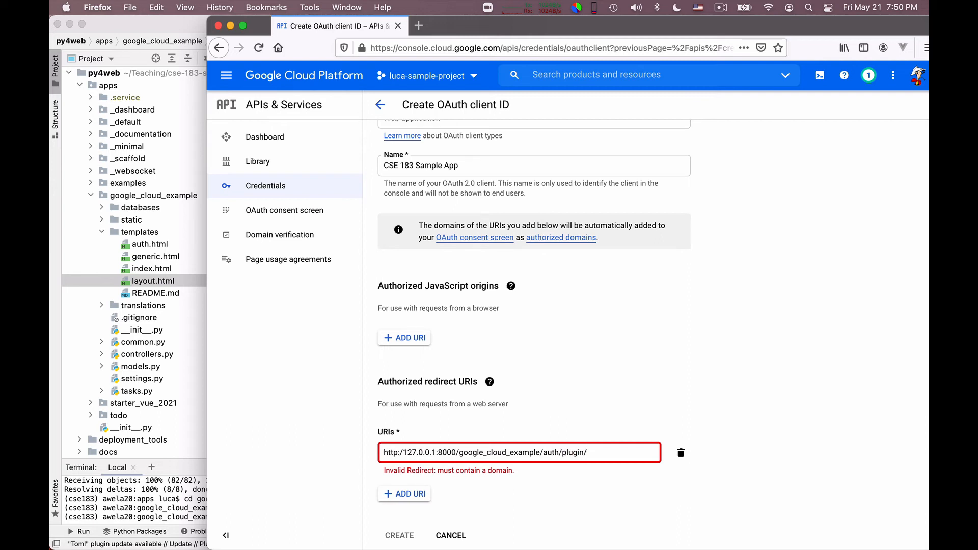
type("oauth2google/callback")
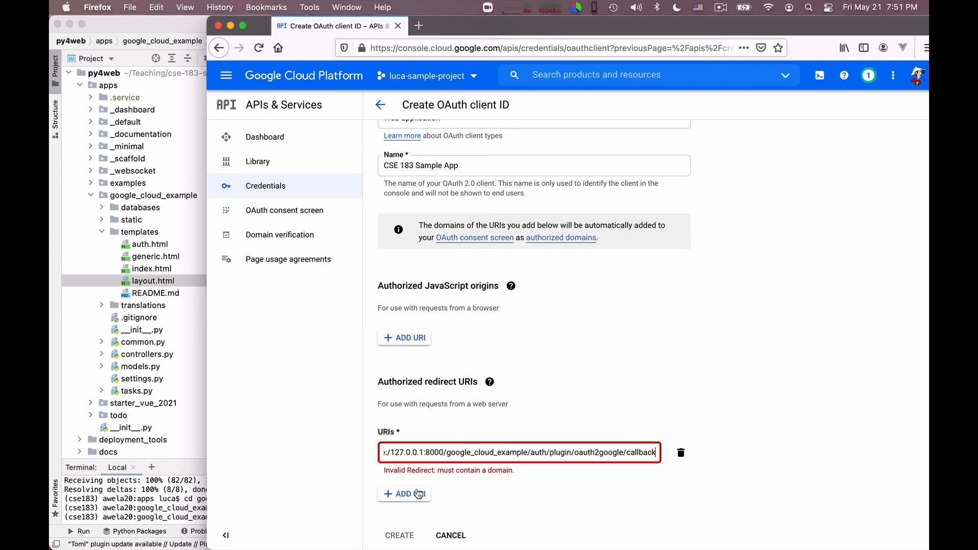
left_click(434, 451)
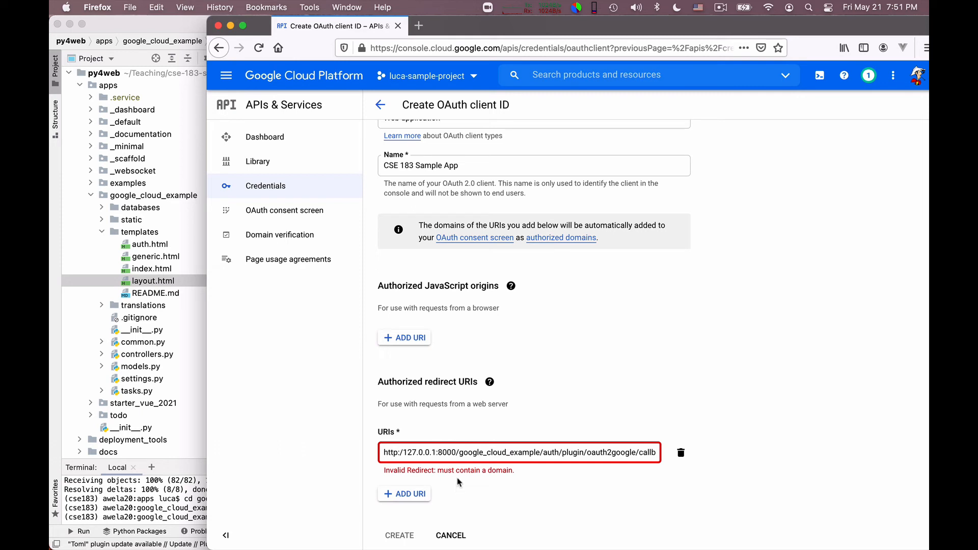
left_click(403, 452)
type("/")
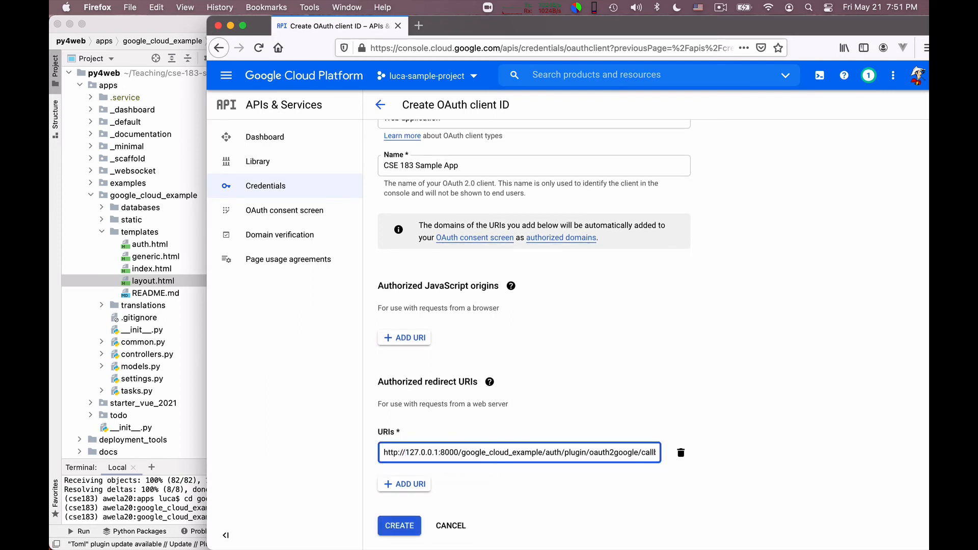
left_click(408, 482)
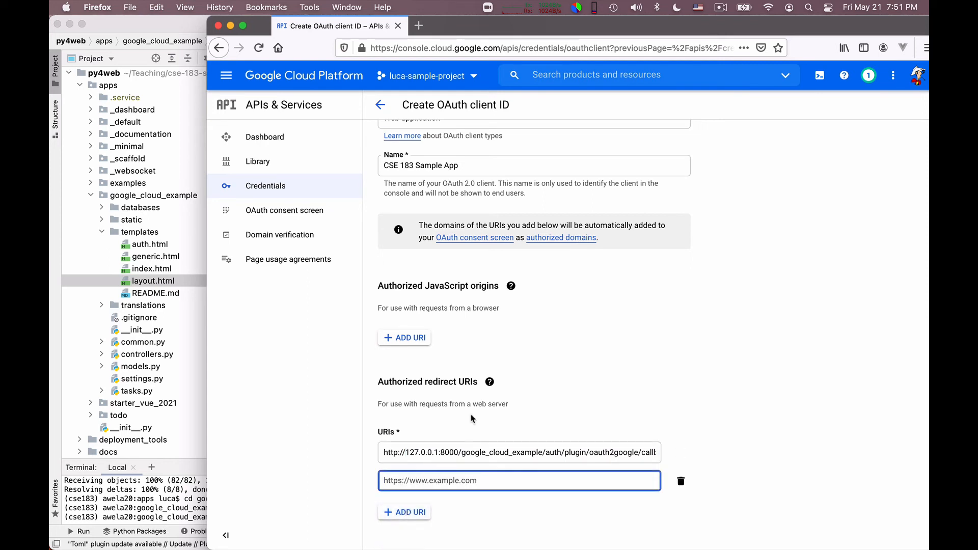
scroll(471, 418, "down", 1)
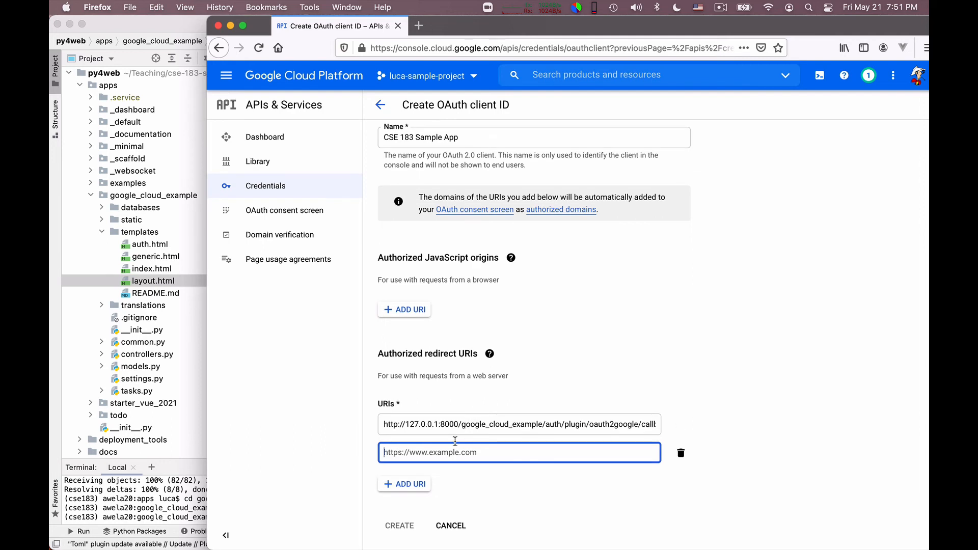
type("https://")
type("luca")
type("-sample-project/")
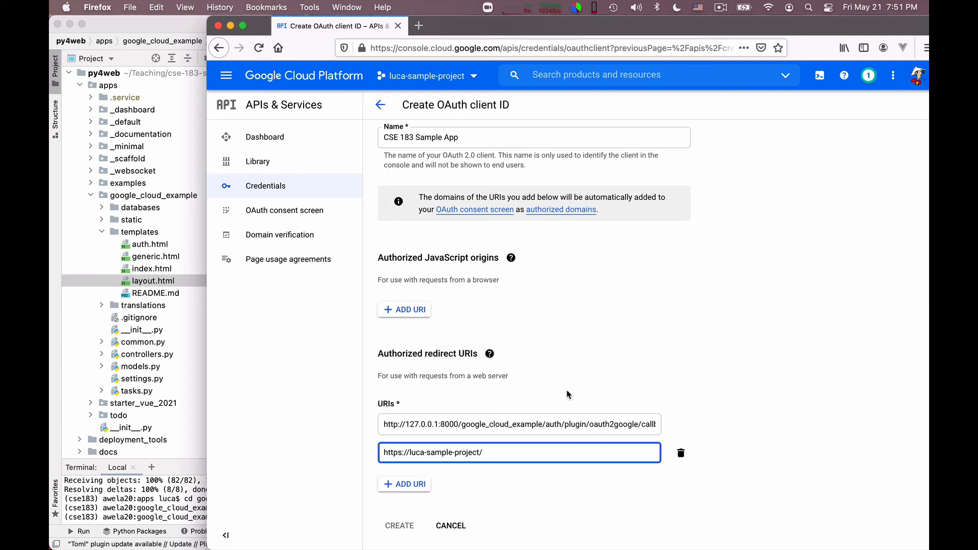
left_click_drag(546, 425, 708, 429)
key("super+c")
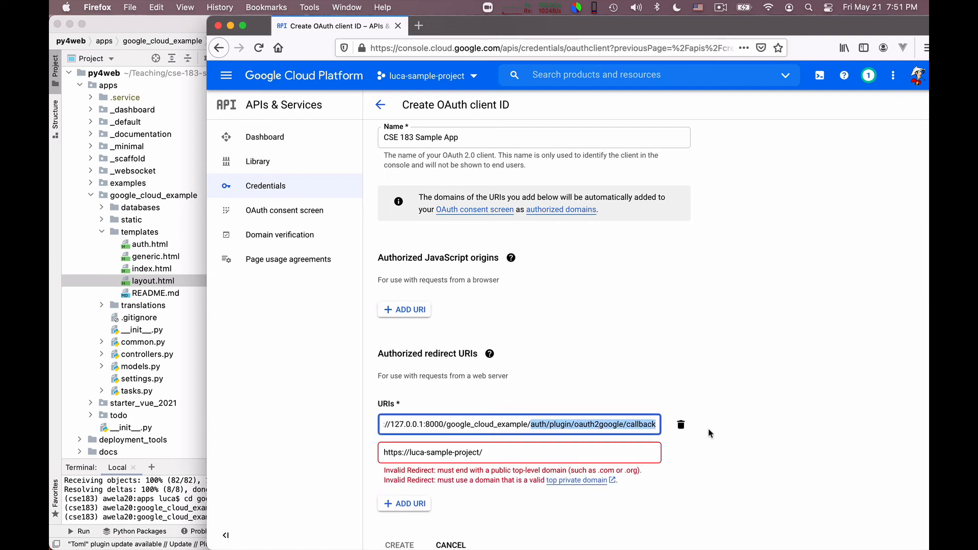
left_click(498, 454)
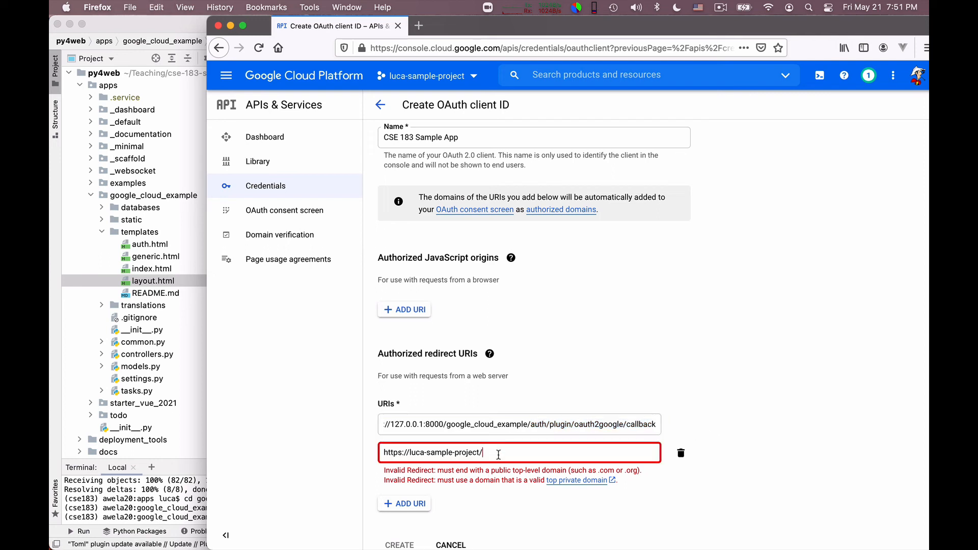
key("super+v")
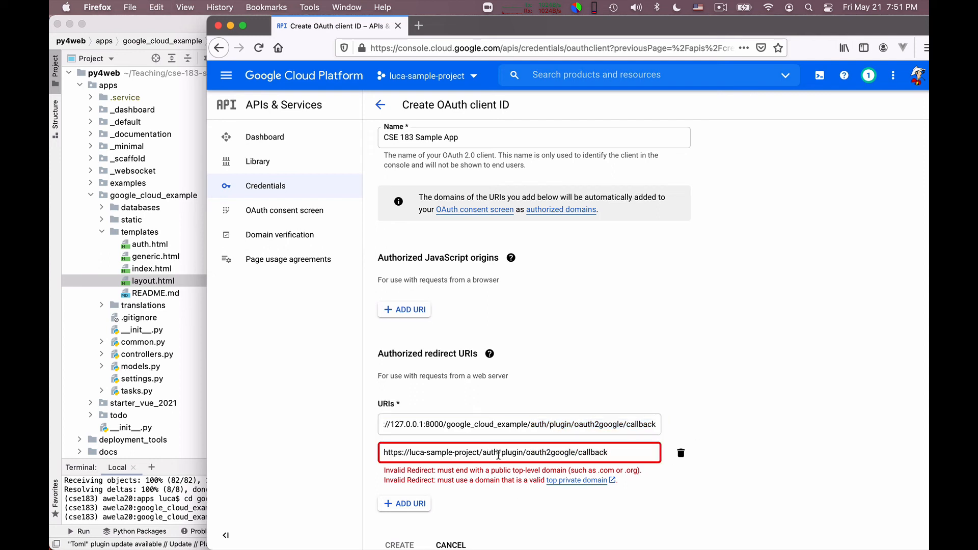
left_click(668, 499)
left_click(479, 453)
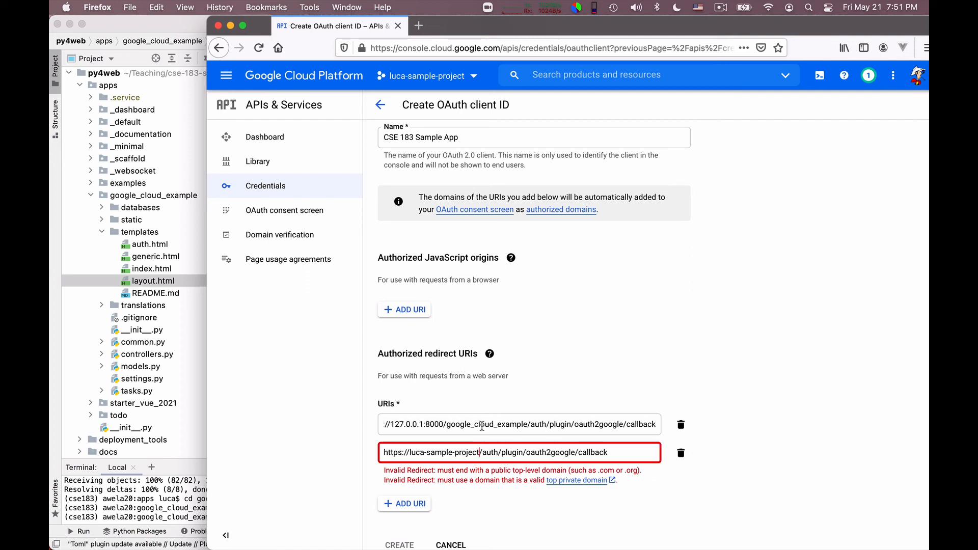
type(".apps")
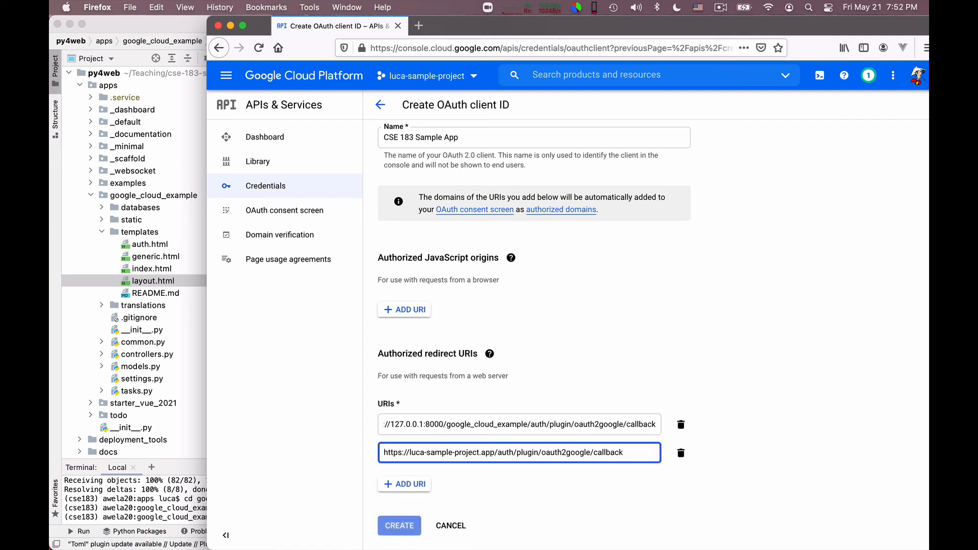
type("pot.com")
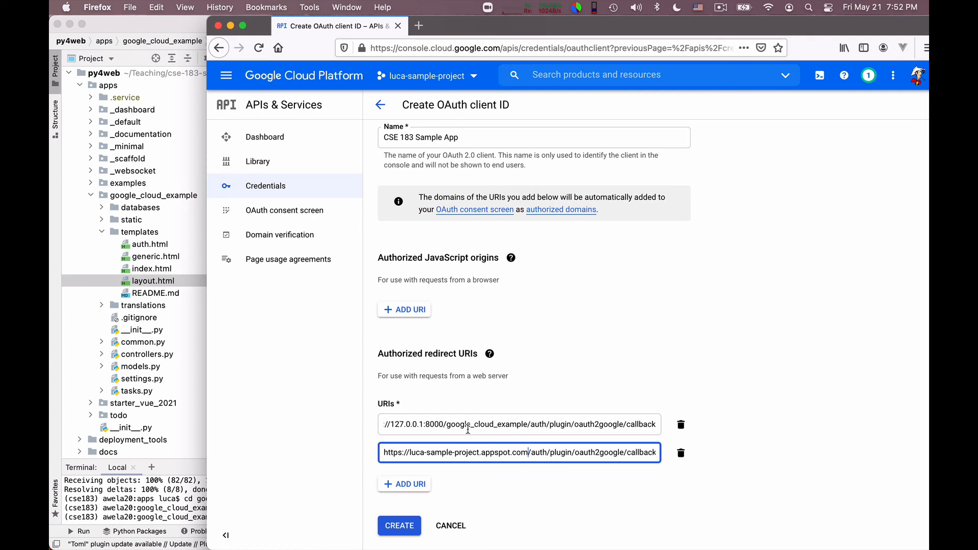
Step: Create the web-application OAuth client with both redirect URIs
scroll(468, 429, "left", 5)
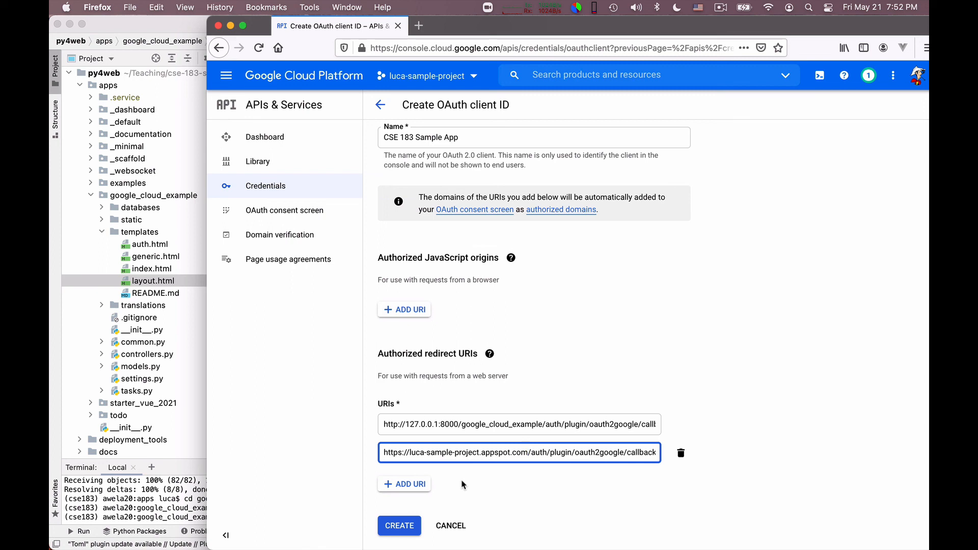
left_click(401, 529)
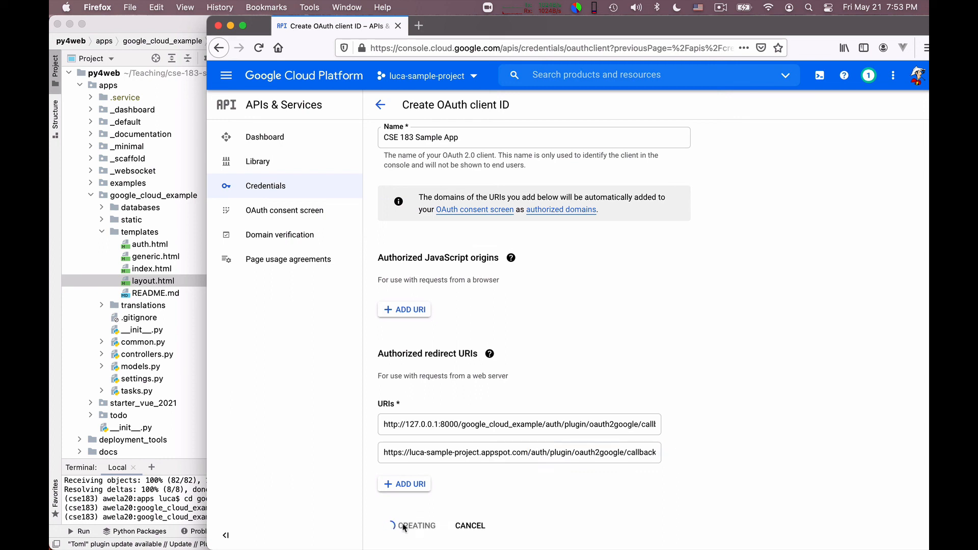